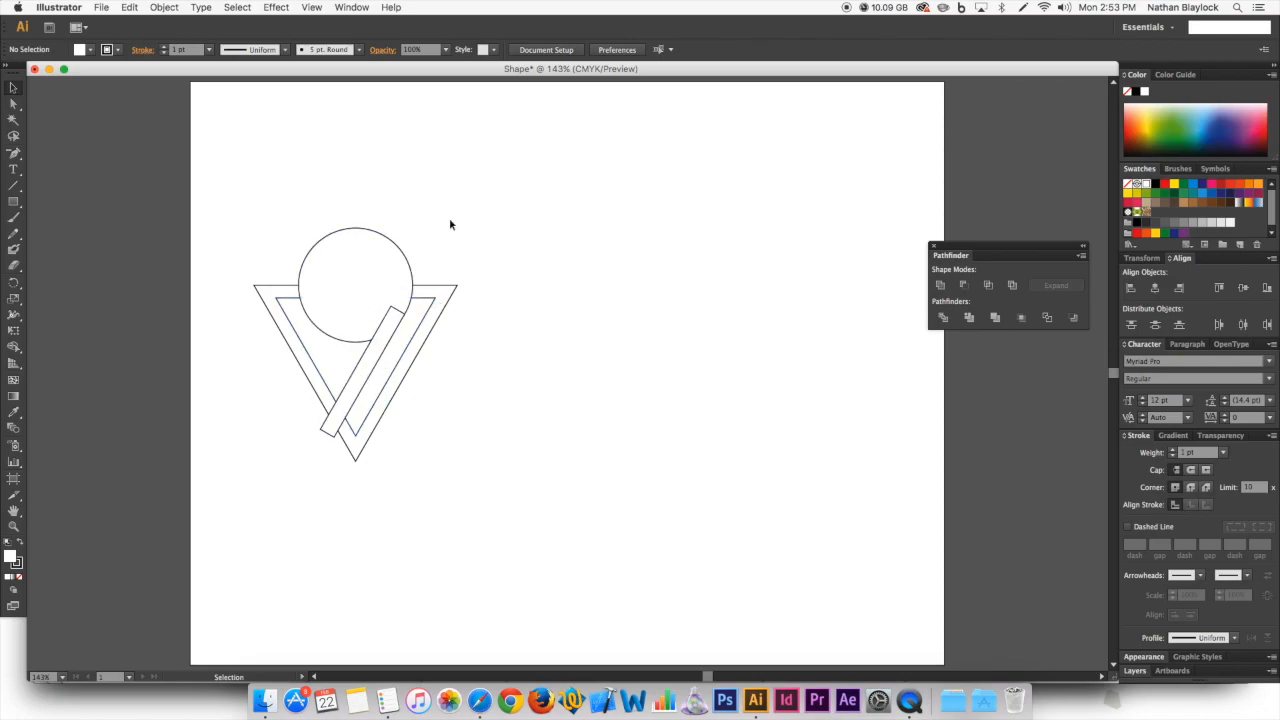
Duplicate the complete circle, triangle and bar figure horizontally into the empty right half of the artboard.
{"action": "left_click_drag", "start_coordinate": [471, 232], "coordinate": [256, 426]}
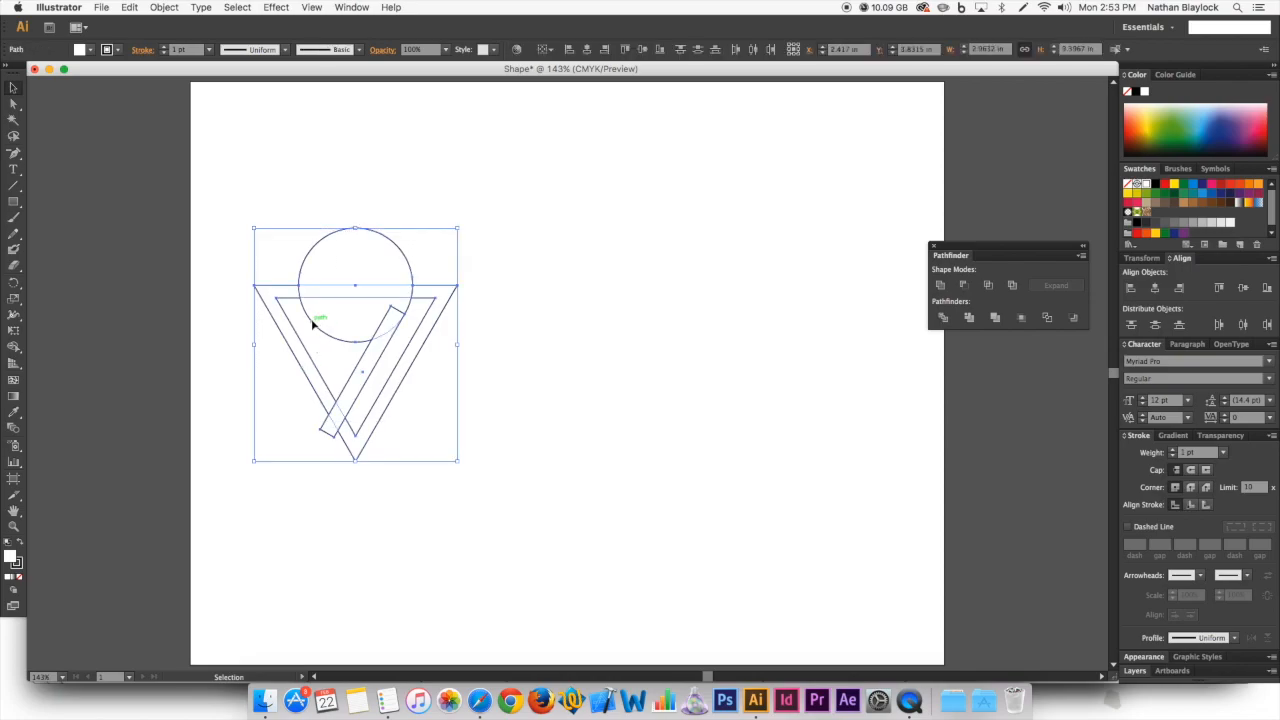
{"action": "left_click_drag", "start_coordinate": [314, 324], "coordinate": [630, 318]}
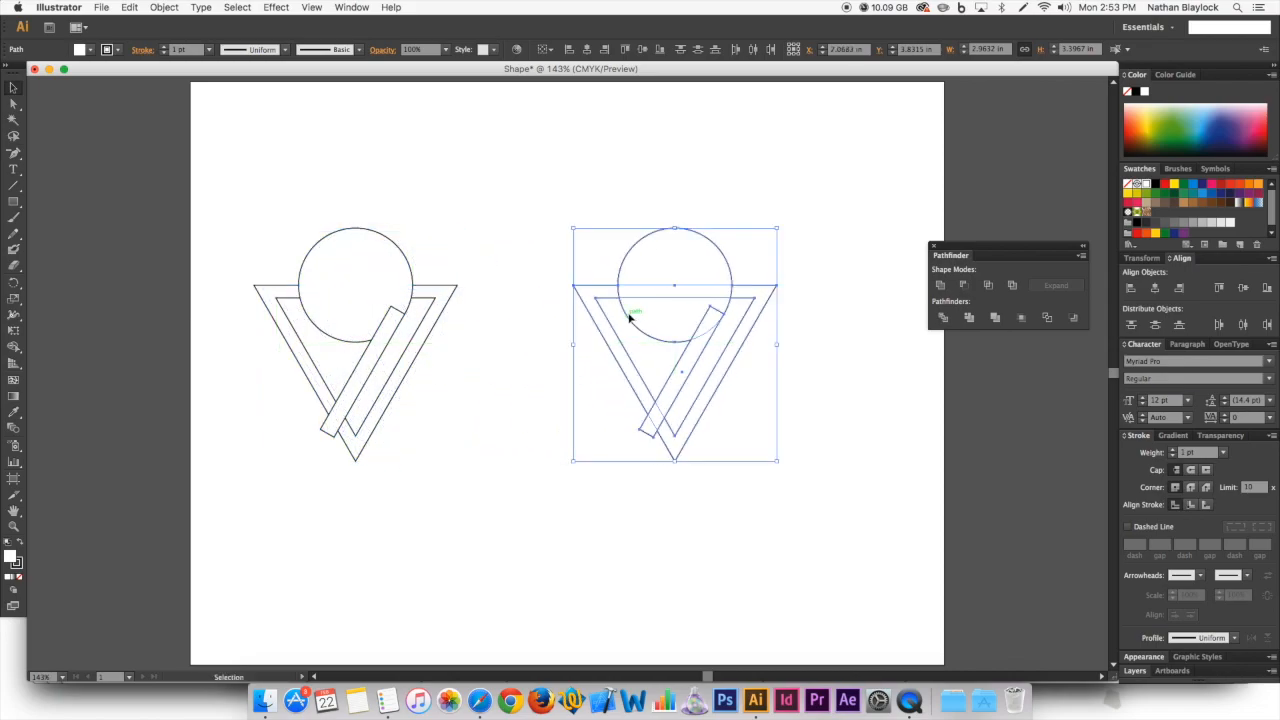
{"action": "left_click", "coordinate": [558, 237]}
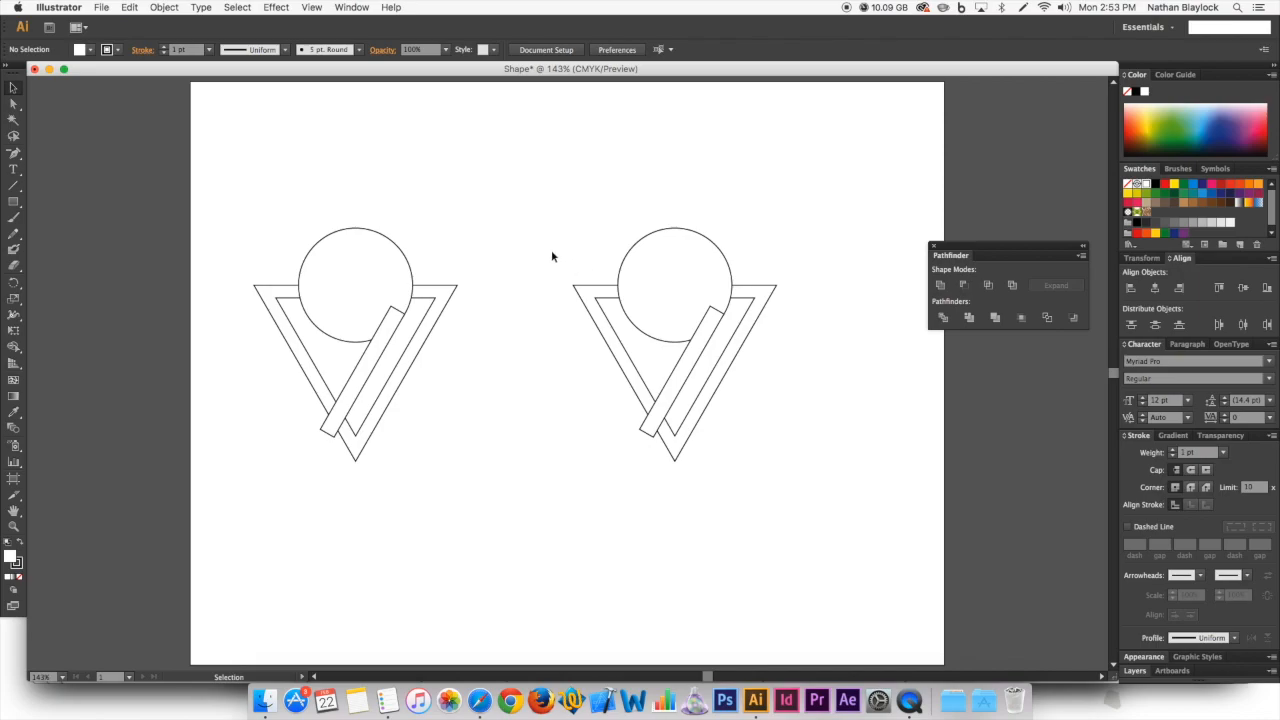
Duplicate the right-hand figure upward and shift the original right-hand one down, leaving two separate stacked copies.
{"action": "left_click_drag", "start_coordinate": [574, 251], "coordinate": [790, 492]}
{"action": "left_click_drag", "start_coordinate": [677, 337], "coordinate": [677, 217]}
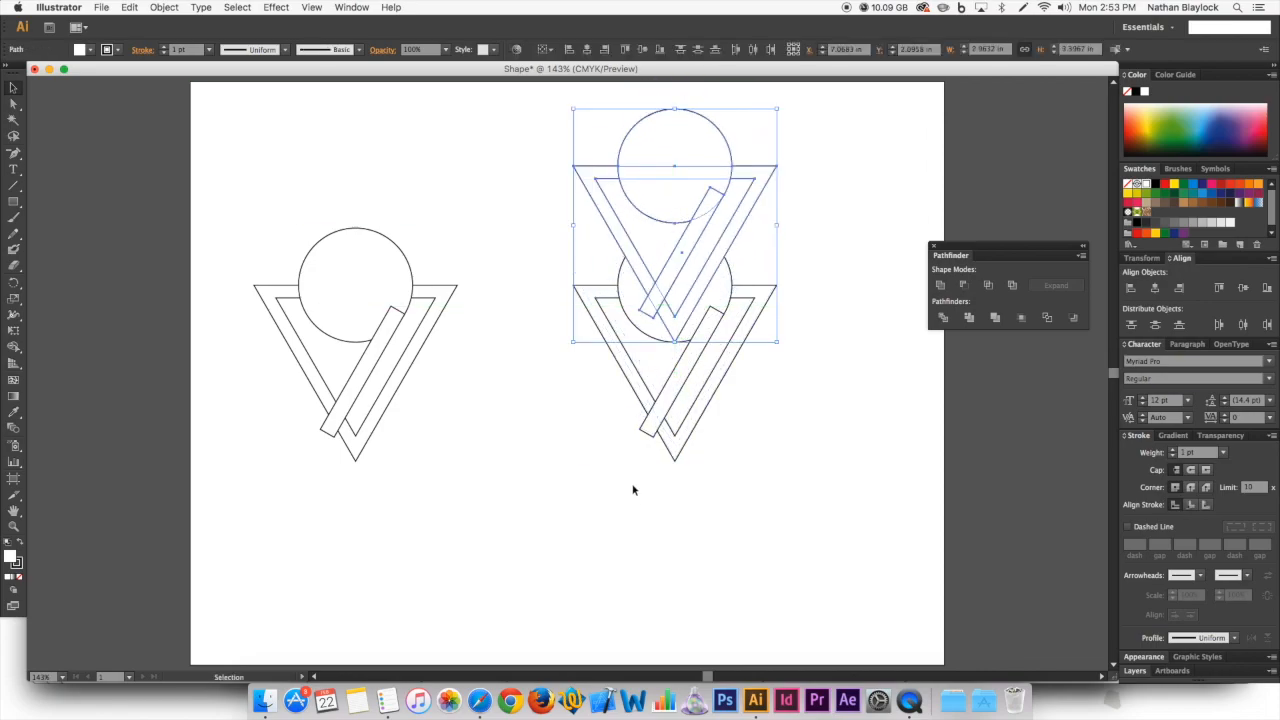
{"action": "left_click_drag", "start_coordinate": [597, 432], "coordinate": [749, 358]}
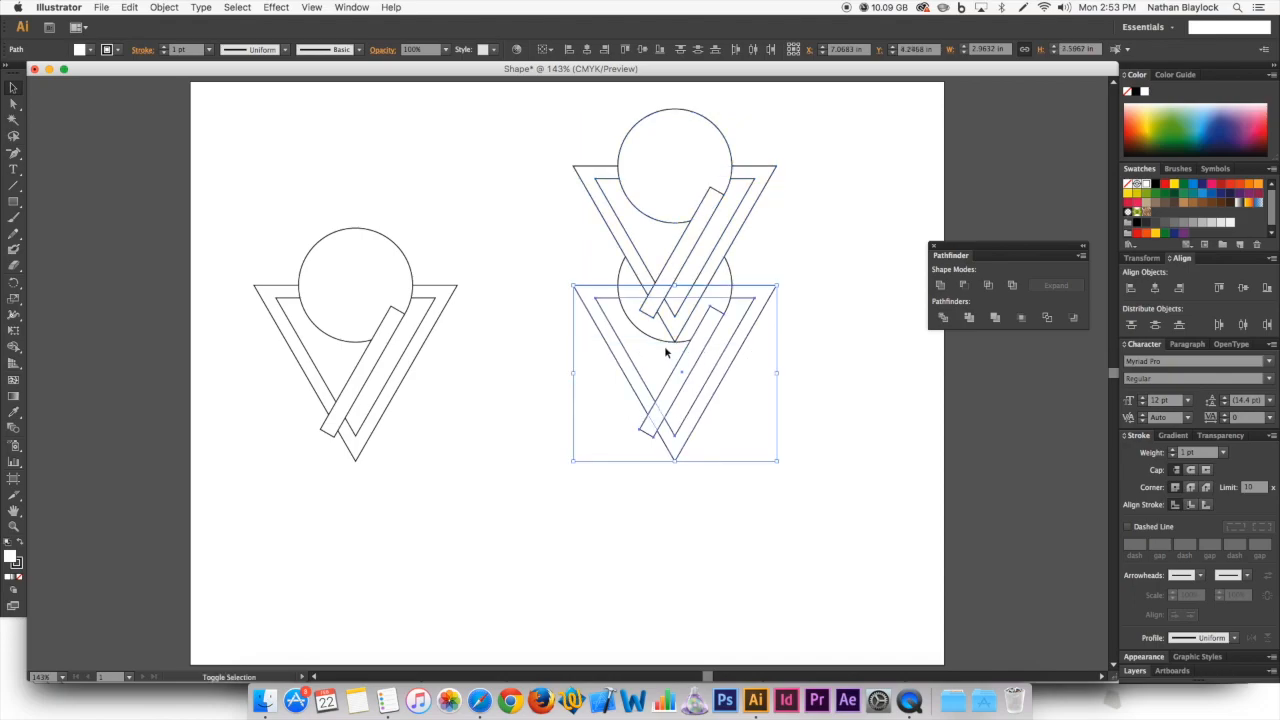
{"action": "left_click_drag", "start_coordinate": [653, 341], "coordinate": [653, 477]}
{"action": "left_click", "coordinate": [789, 471]}
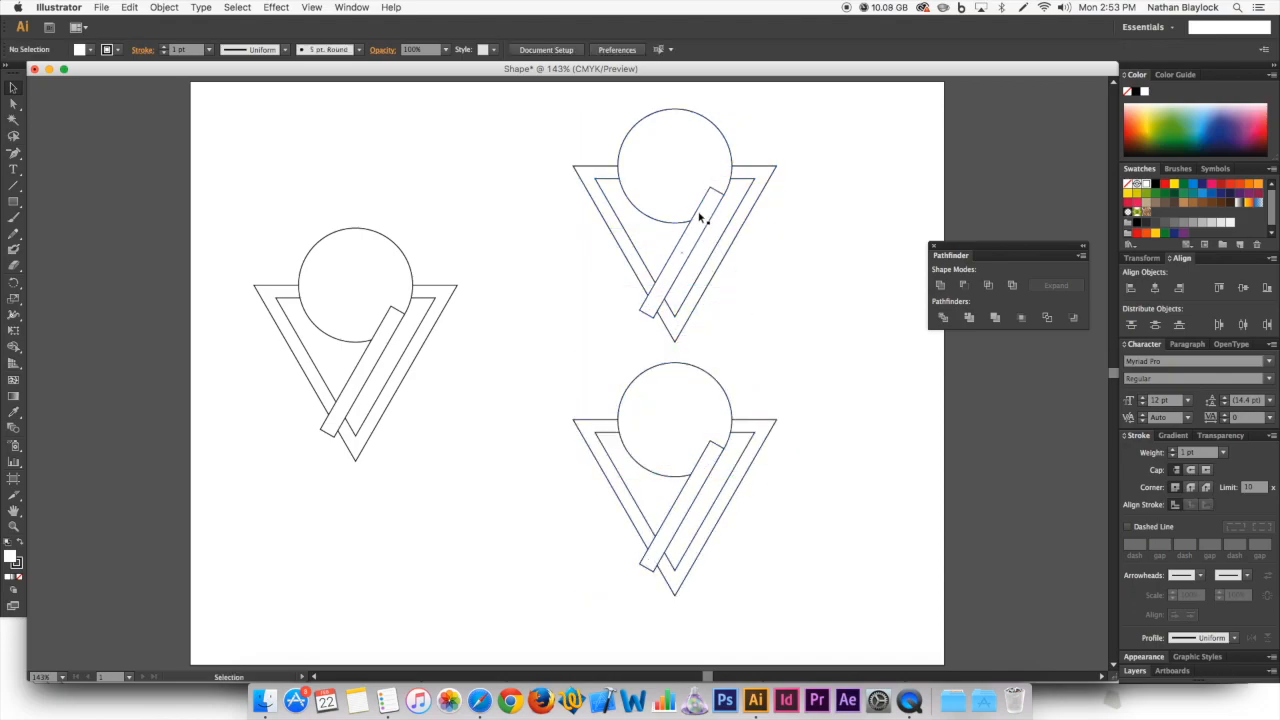
Merge the circle, triangle frame and diagonal bar of the upper copy into one shape with the Shape Builder tool.
{"action": "left_click_drag", "start_coordinate": [557, 132], "coordinate": [782, 295]}
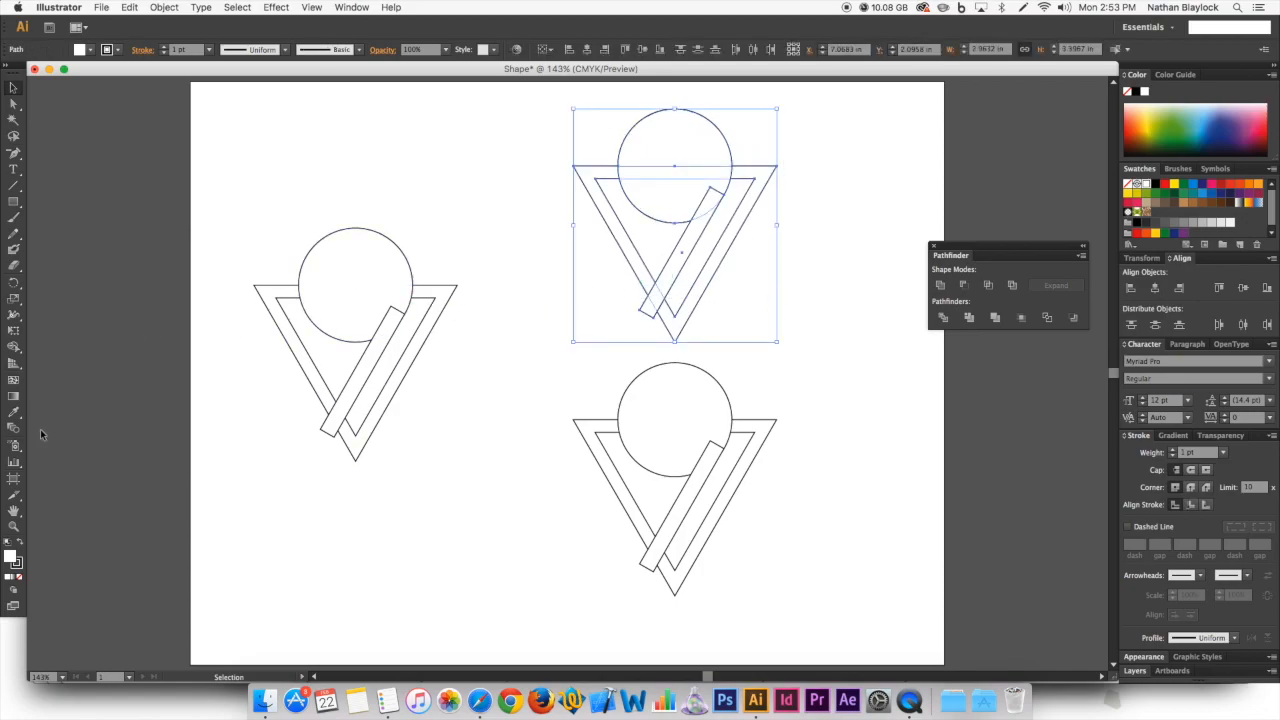
{"action": "left_click", "coordinate": [14, 346]}
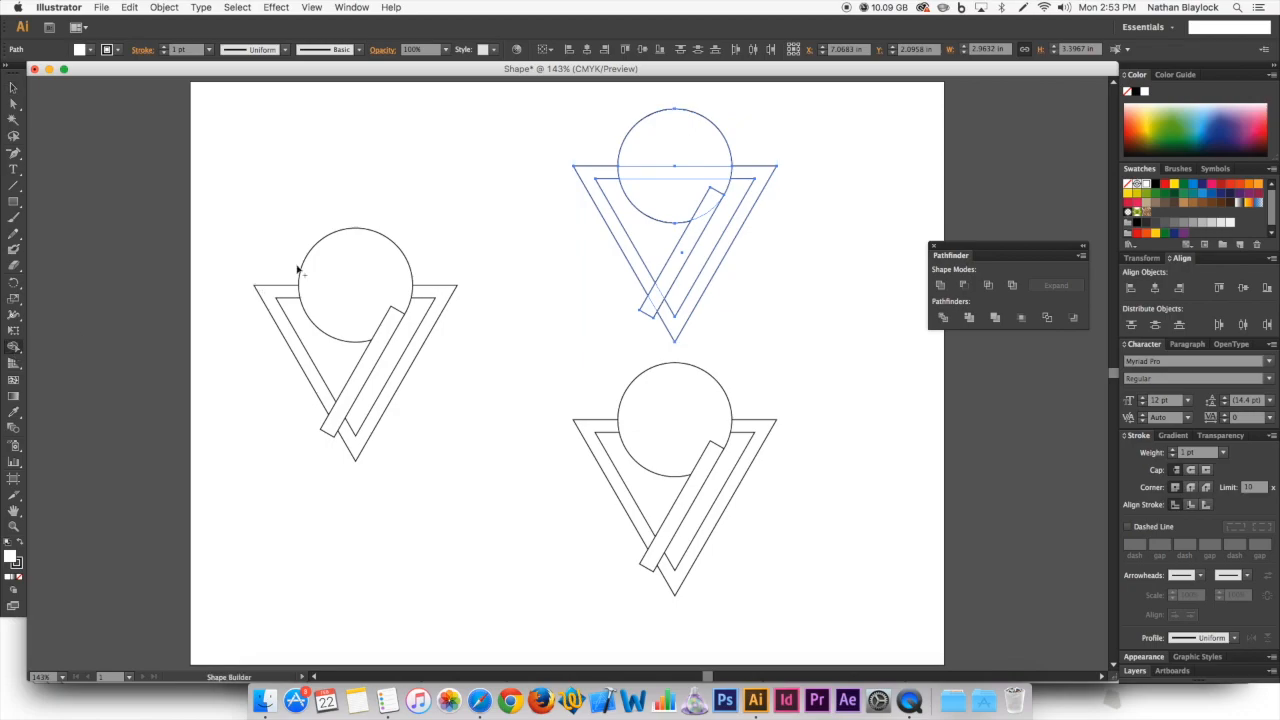
{"action": "left_click_drag", "start_coordinate": [652, 160], "coordinate": [654, 203]}
{"action": "mouse_move", "coordinate": [591, 177]}
{"action": "left_mouse_down"}
{"action": "mouse_move", "coordinate": [704, 179]}
{"action": "mouse_move", "coordinate": [701, 224]}
{"action": "mouse_move", "coordinate": [746, 180]}
{"action": "left_mouse_up"}
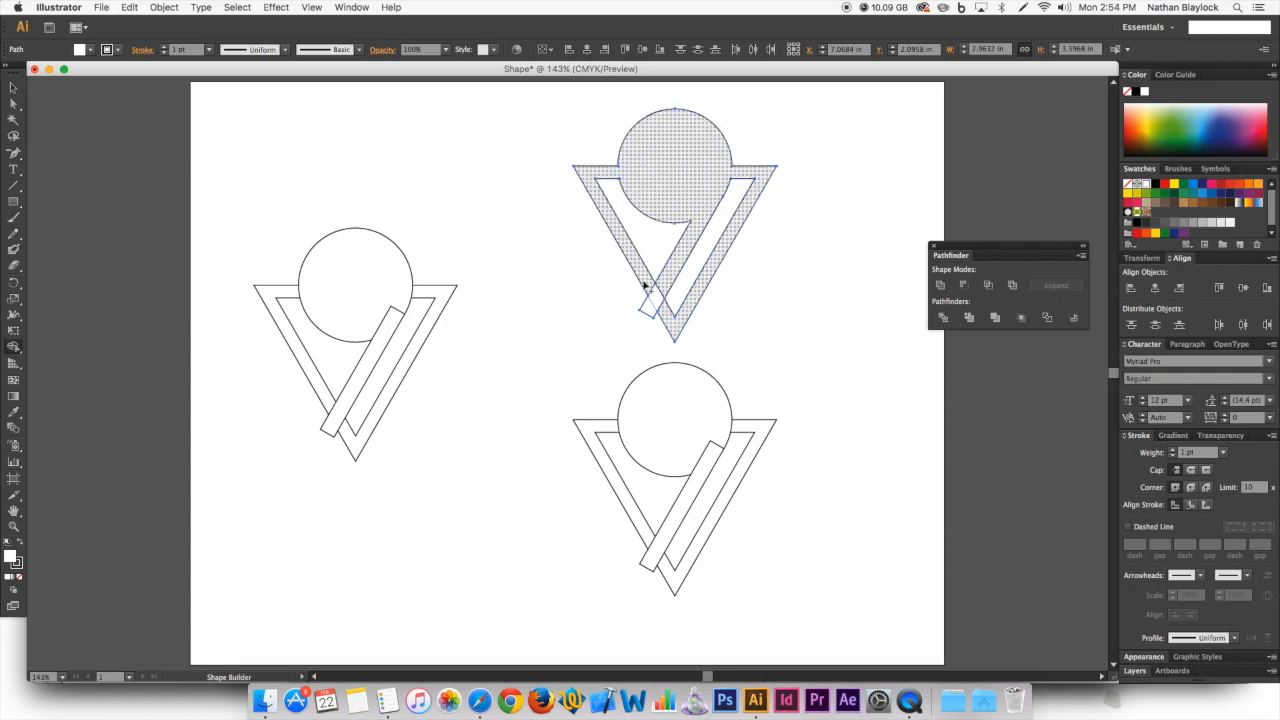
{"action": "left_click_drag", "start_coordinate": [667, 314], "coordinate": [665, 311]}
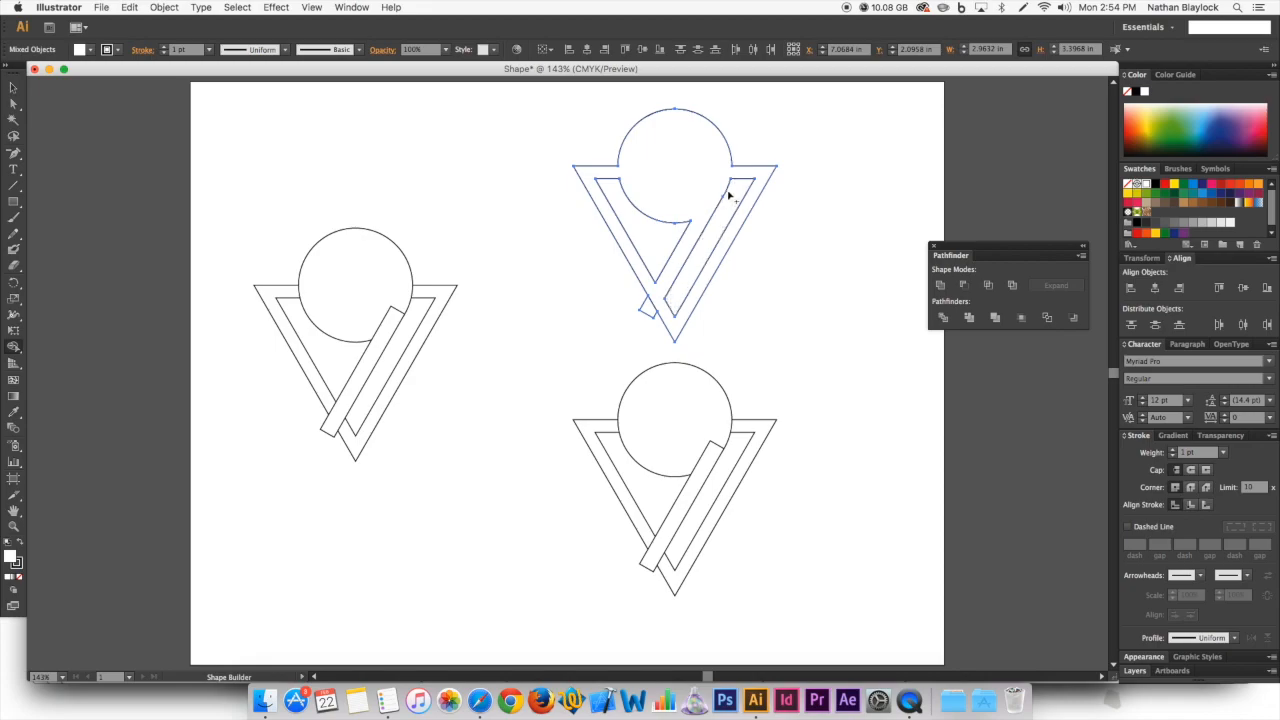
Delete the bar's leftover end outside the triangle and the leftover inner region from the upper copy.
{"action": "left_click", "coordinate": [14, 88]}
{"action": "left_click", "coordinate": [555, 208]}
{"action": "left_click", "coordinate": [647, 310]}
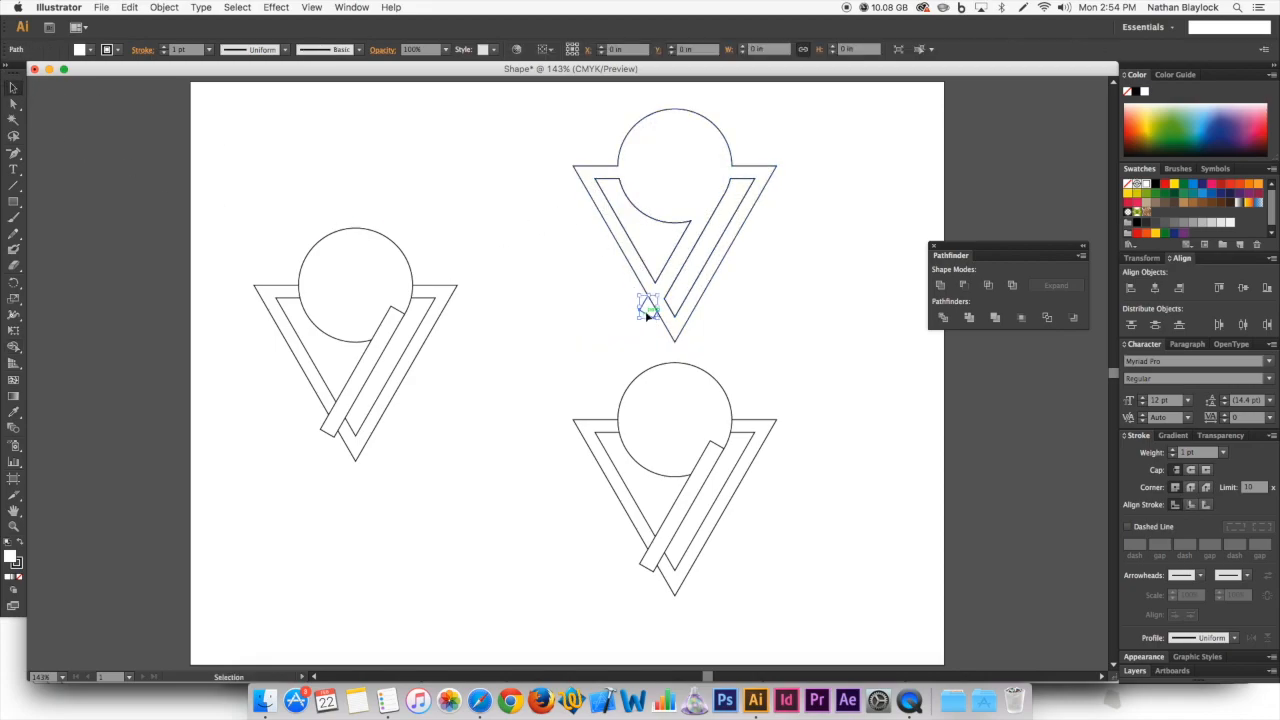
{"action": "key", "text": "Delete"}
{"action": "left_click", "coordinate": [655, 232]}
{"action": "key", "text": "Delete"}
Swap the fill and stroke of the merged upper figure to give it a black fill.
{"action": "left_click", "coordinate": [704, 189]}
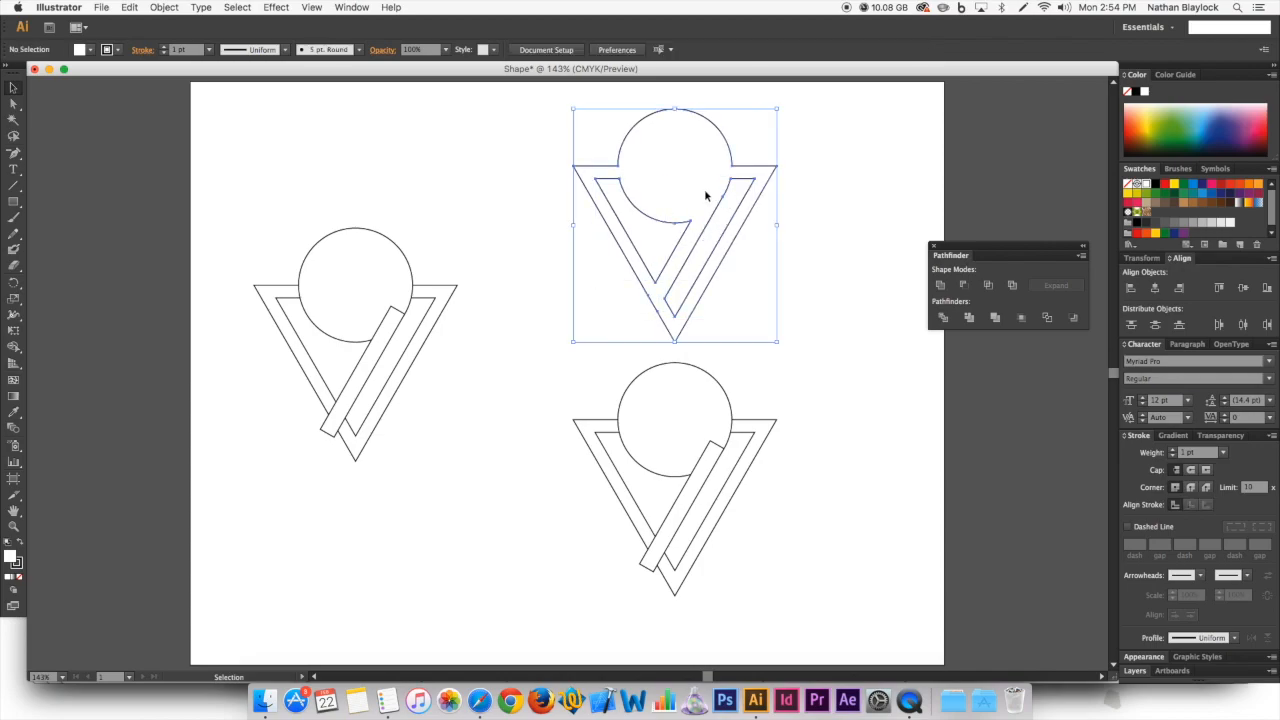
{"action": "left_click", "coordinate": [20, 545]}
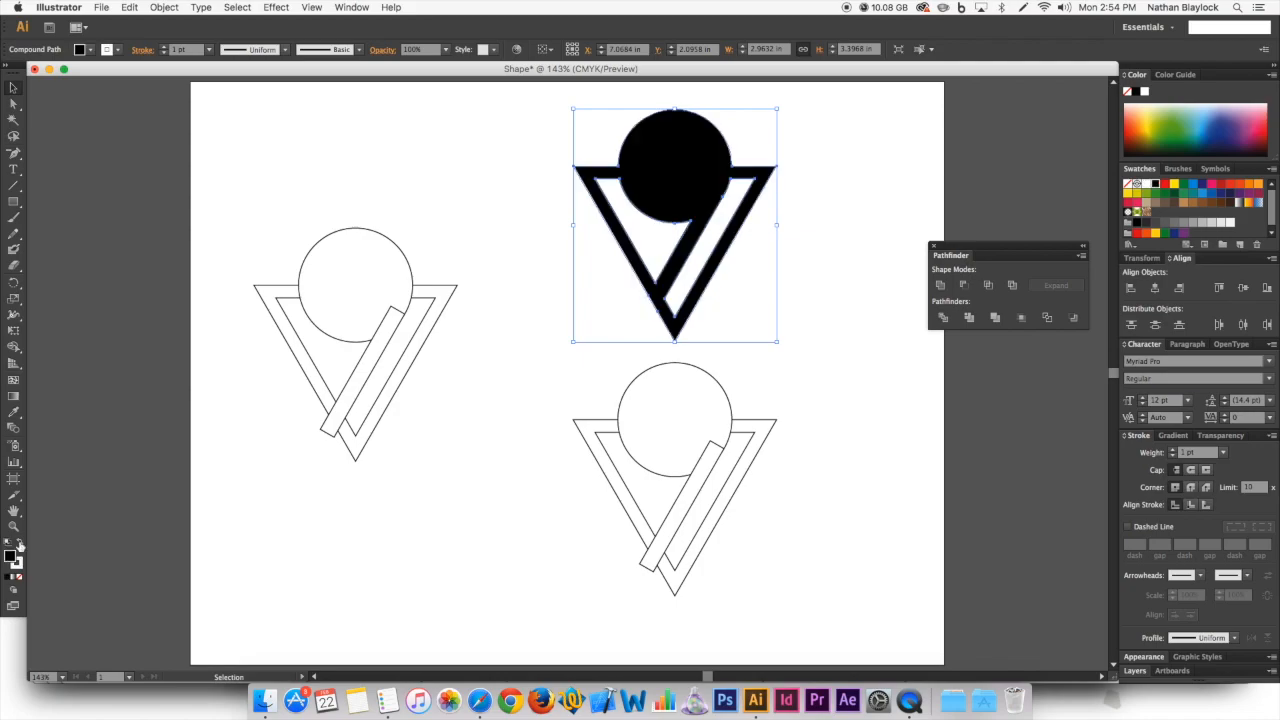
{"action": "left_click", "coordinate": [389, 208]}
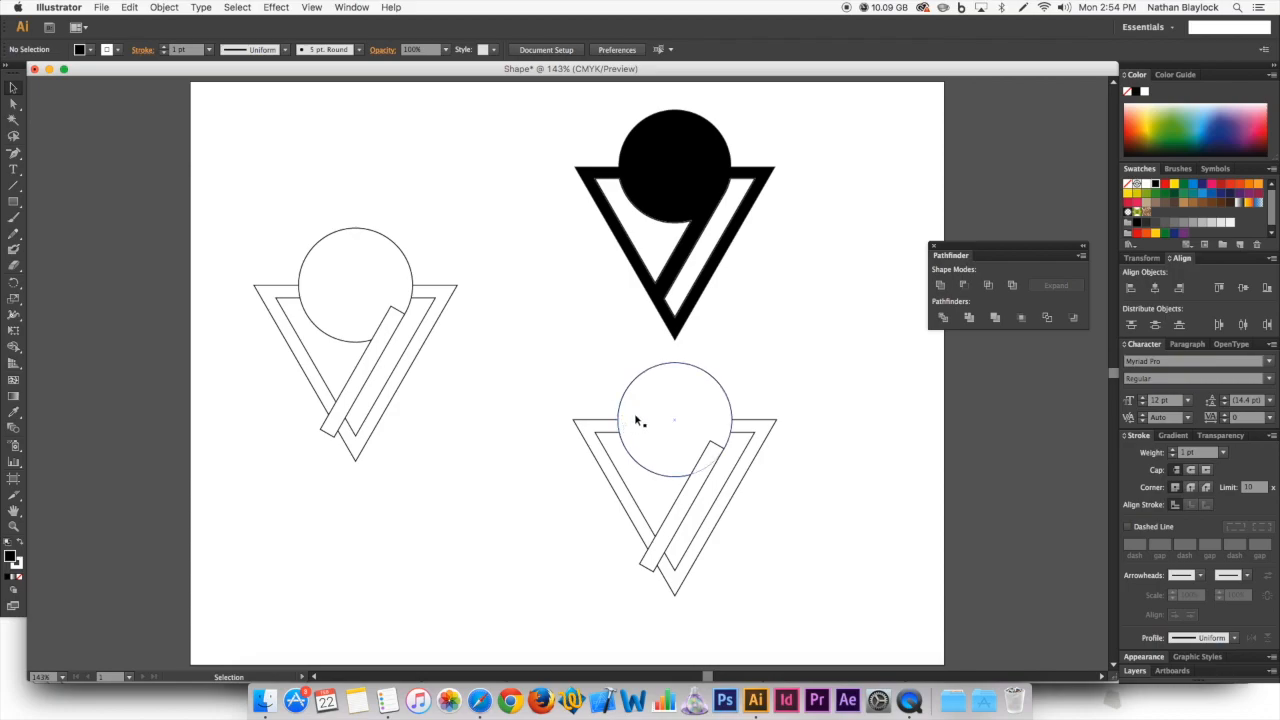
Subtract the inner triangle from the outer triangle of the lower copy with Pathfinder Minus Front.
{"action": "left_click_drag", "start_coordinate": [575, 397], "coordinate": [610, 494]}
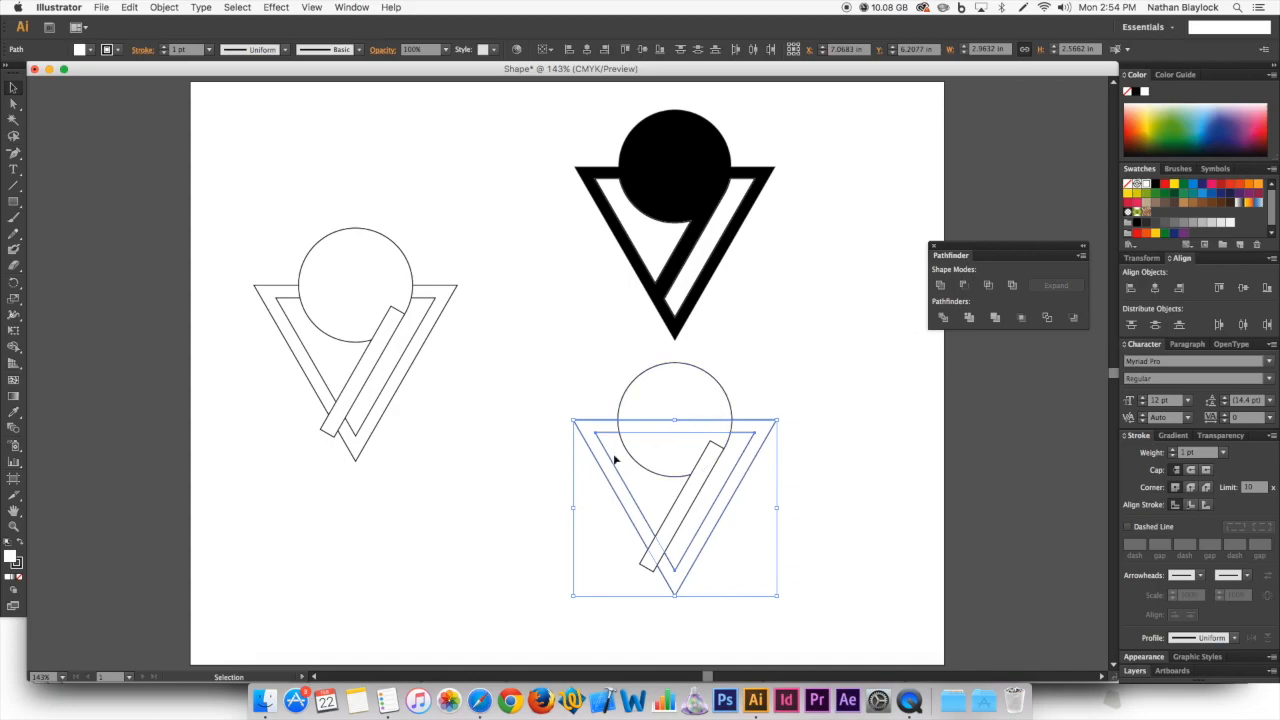
{"action": "left_click_drag", "start_coordinate": [583, 394], "coordinate": [609, 488]}
{"action": "left_click", "coordinate": [960, 290]}
Unite the lower copy's circle with its triangle frame using Pathfinder.
{"action": "left_click", "coordinate": [687, 438]}
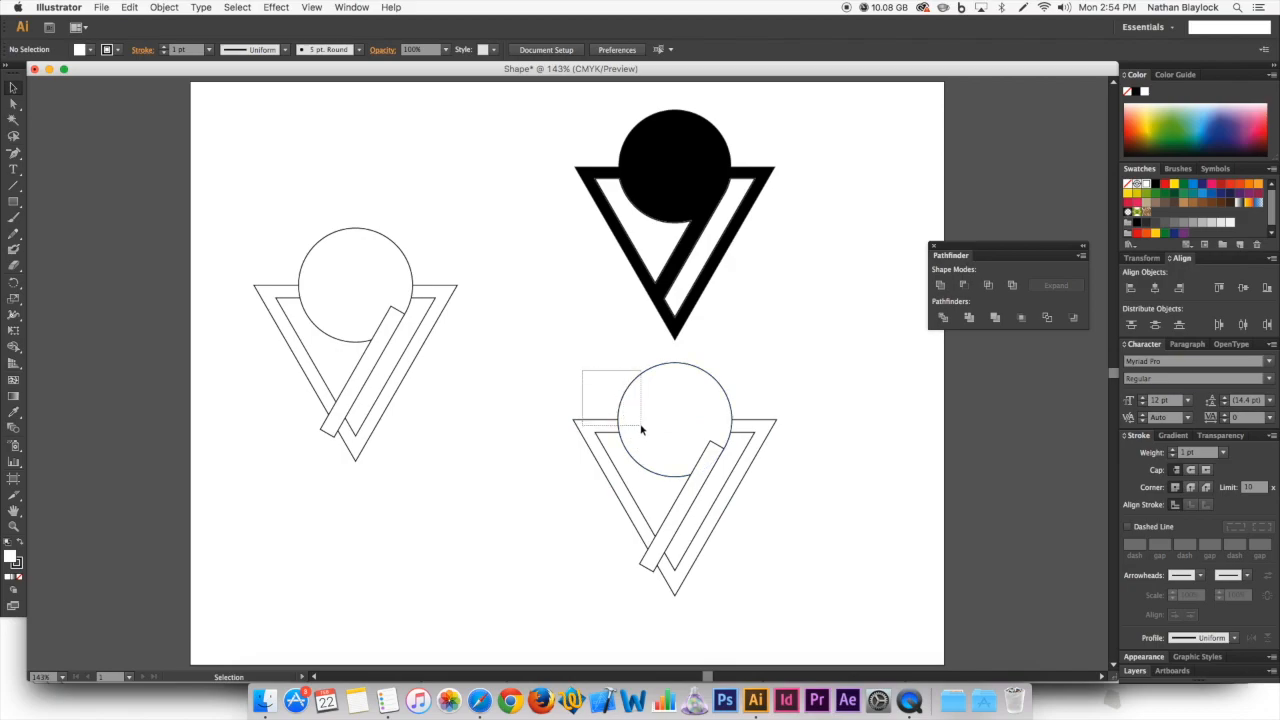
{"action": "left_click_drag", "start_coordinate": [642, 429], "coordinate": [642, 429]}
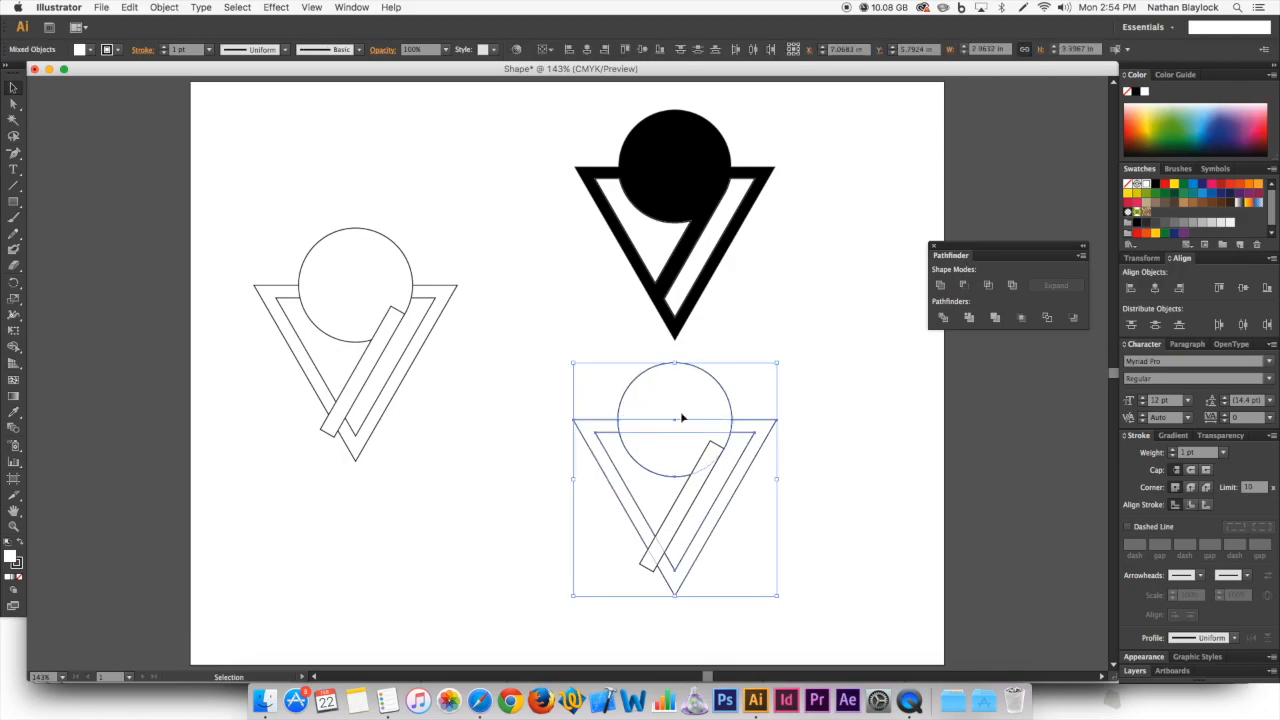
{"action": "left_click", "coordinate": [940, 287]}
{"action": "left_click", "coordinate": [805, 385]}
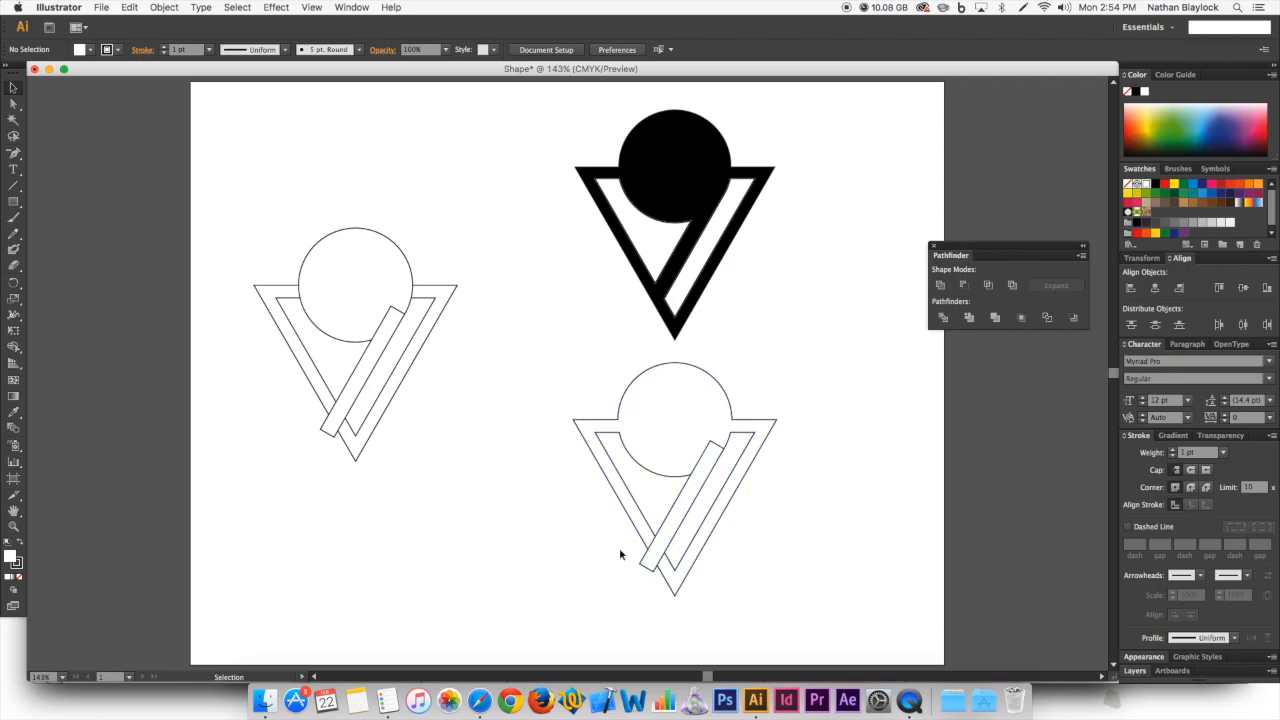
Divide the lower copy's merged outline and diagonal bar with Pathfinder Divide.
{"action": "left_click", "coordinate": [650, 544]}
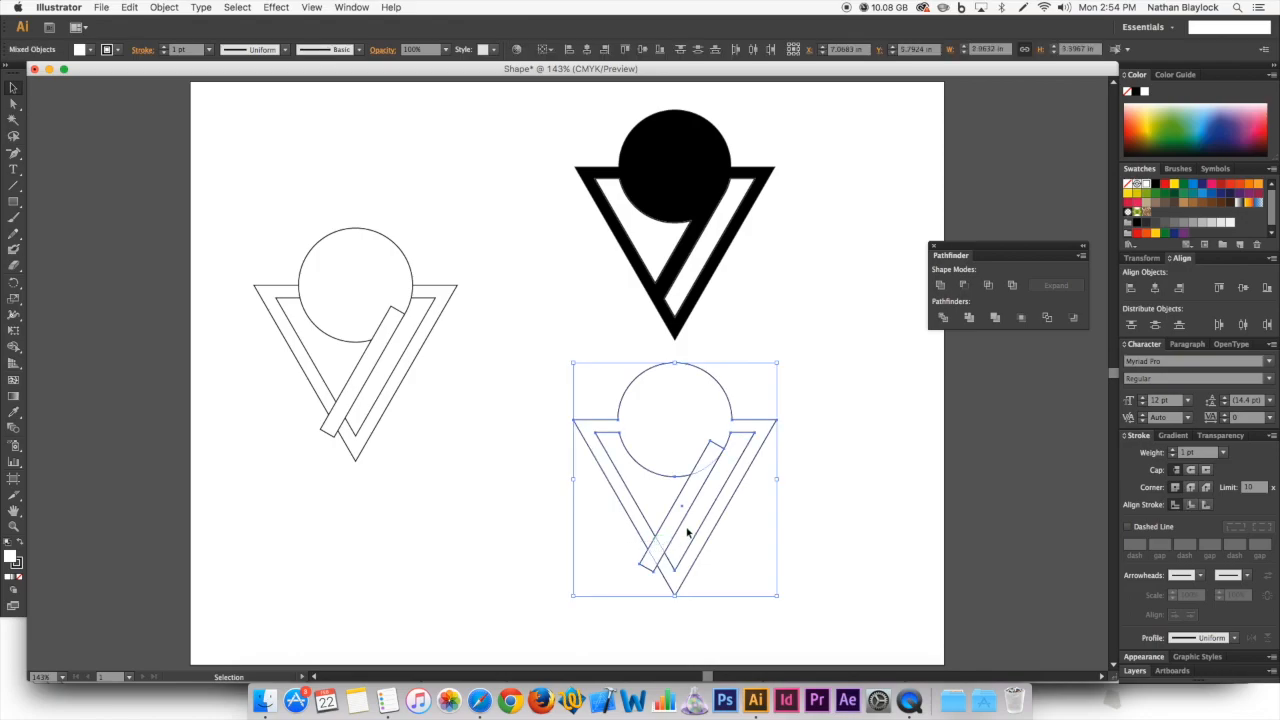
{"action": "left_click", "coordinate": [944, 318]}
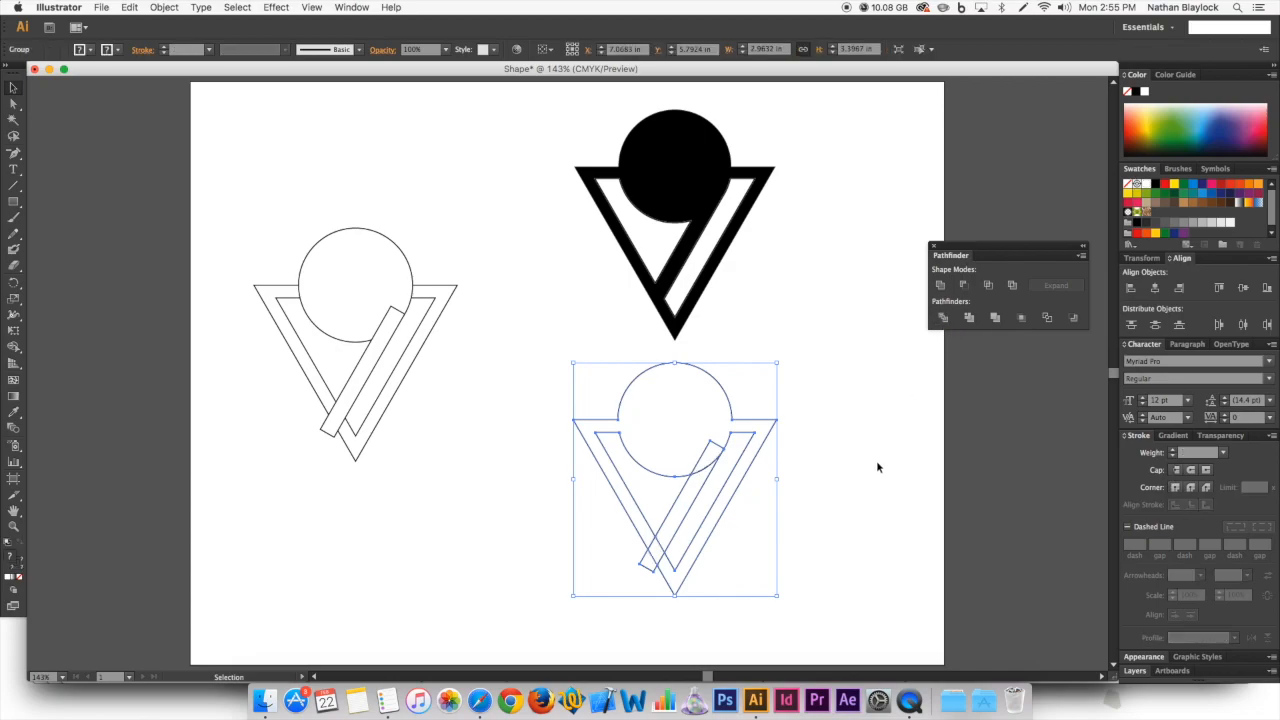
{"action": "left_click", "coordinate": [855, 483]}
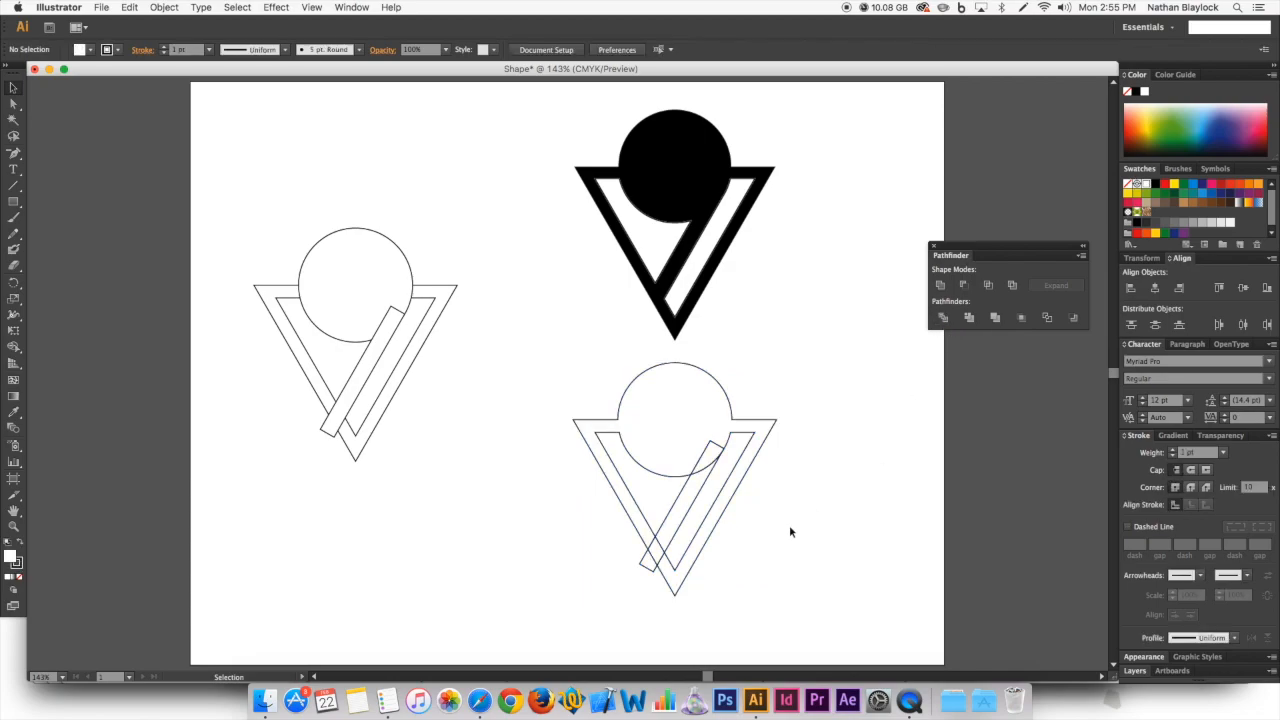
Ungroup the divided pieces of the lower copy and delete the bar's end protruding outside the triangle.
{"action": "left_click", "coordinate": [646, 567]}
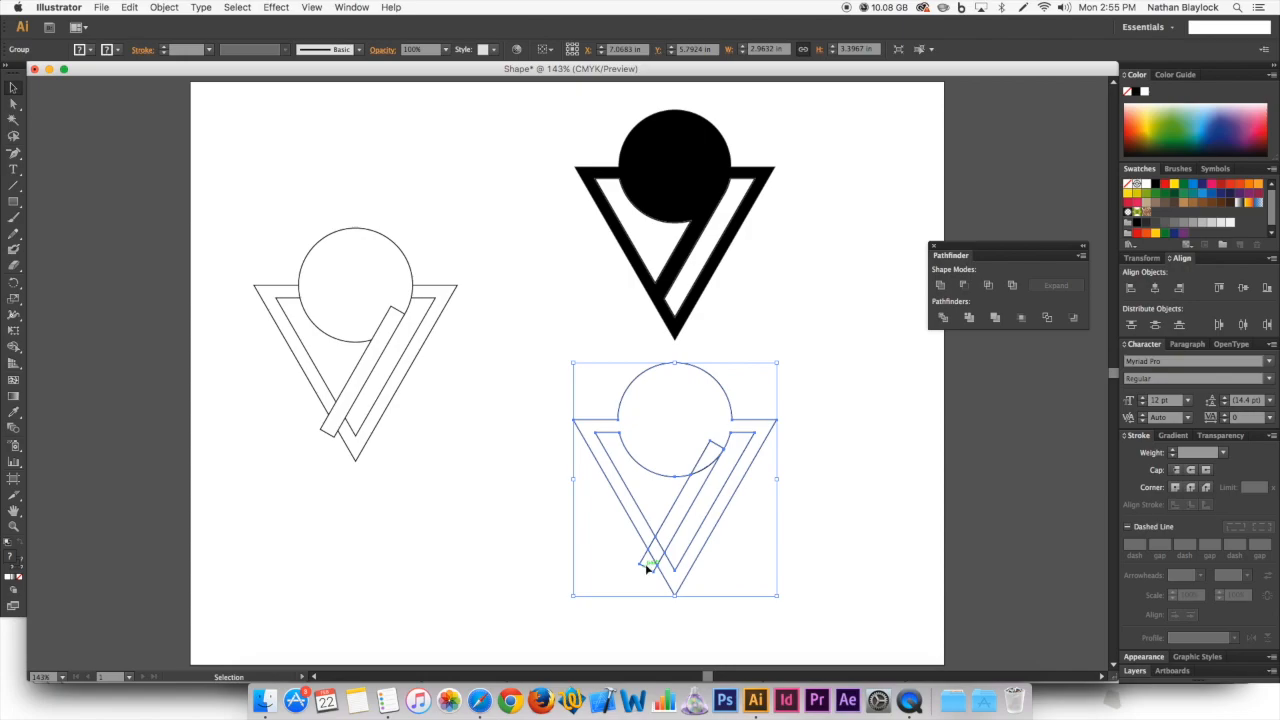
{"action": "right_click", "coordinate": [647, 571]}
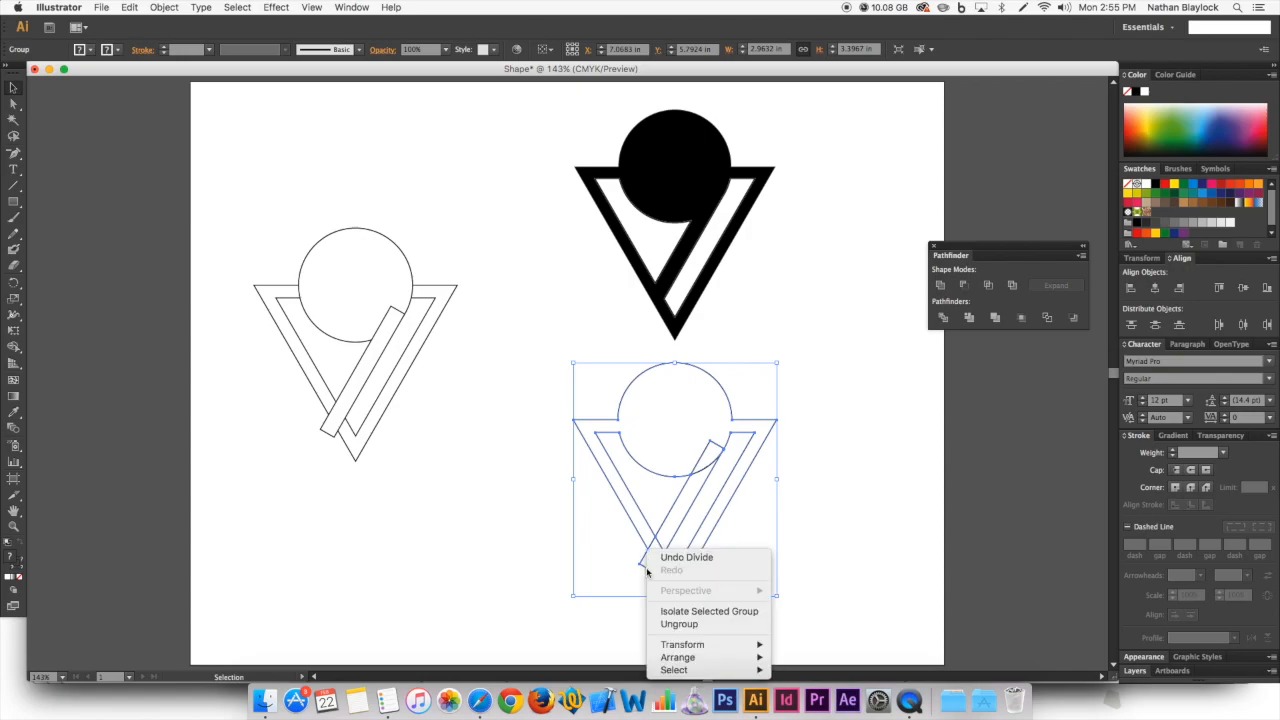
{"action": "left_click", "coordinate": [679, 624]}
{"action": "left_click", "coordinate": [605, 556]}
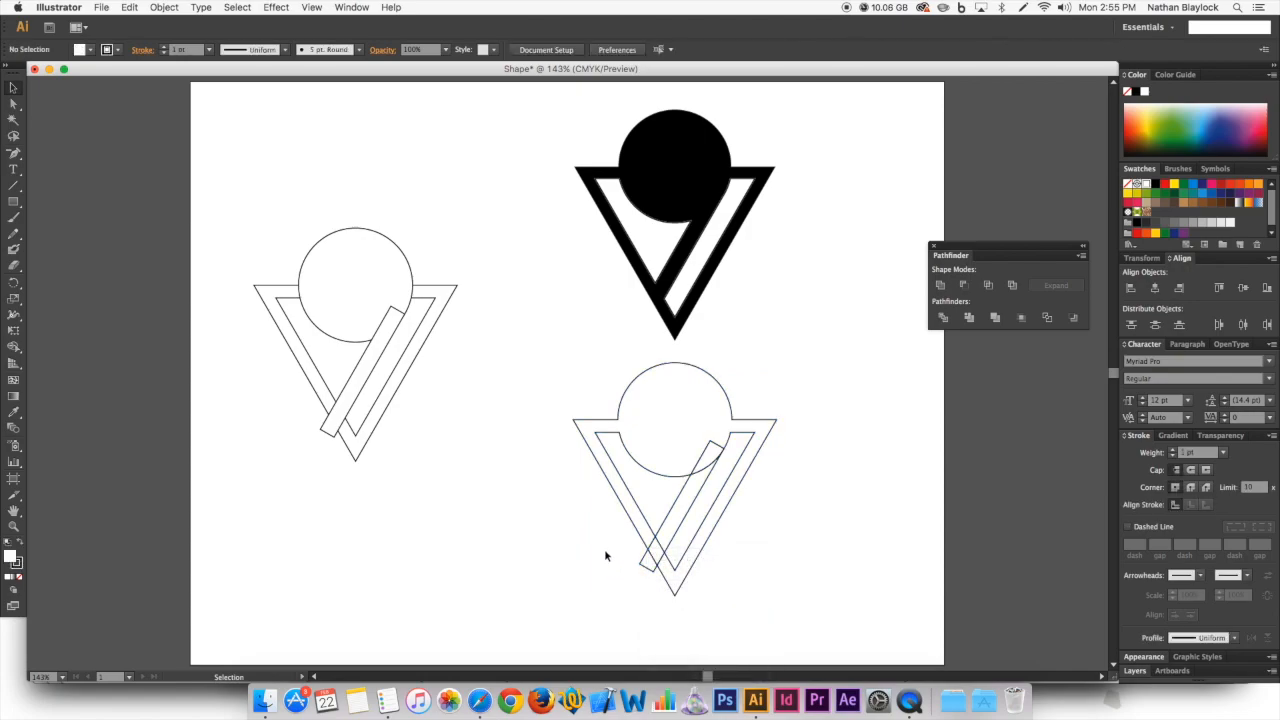
{"action": "left_click", "coordinate": [641, 567]}
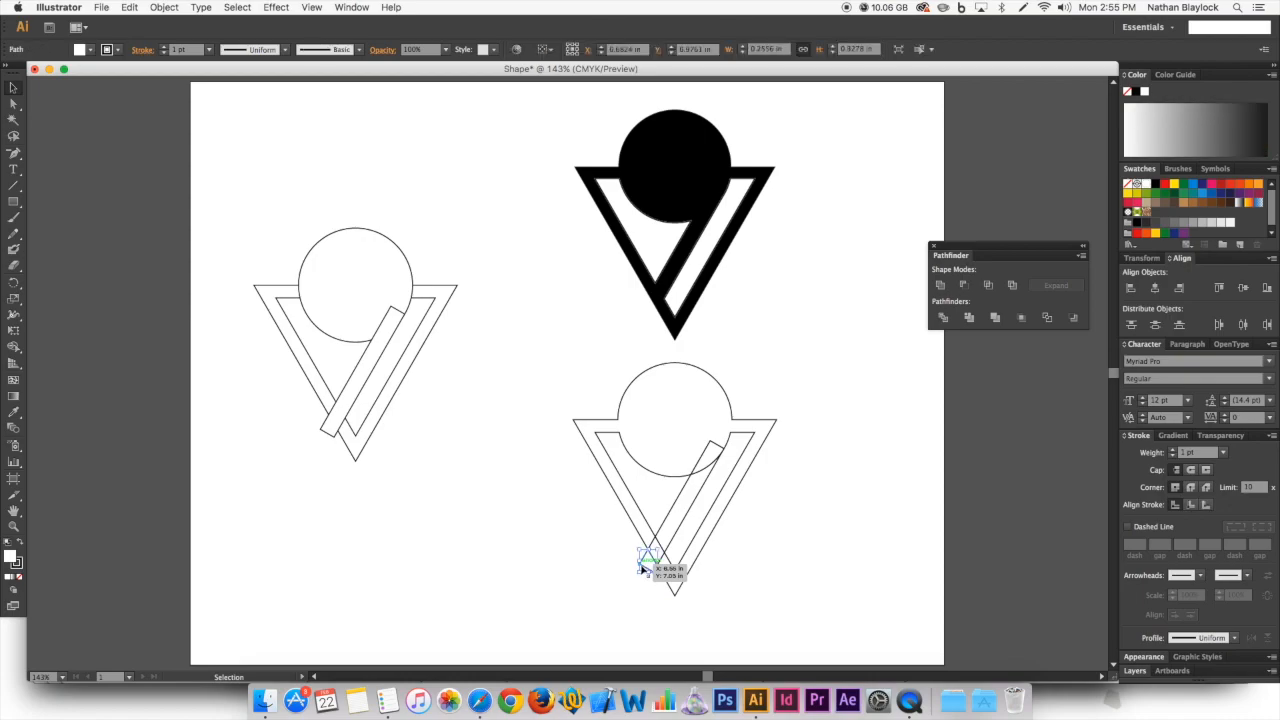
{"action": "key", "text": "Delete"}
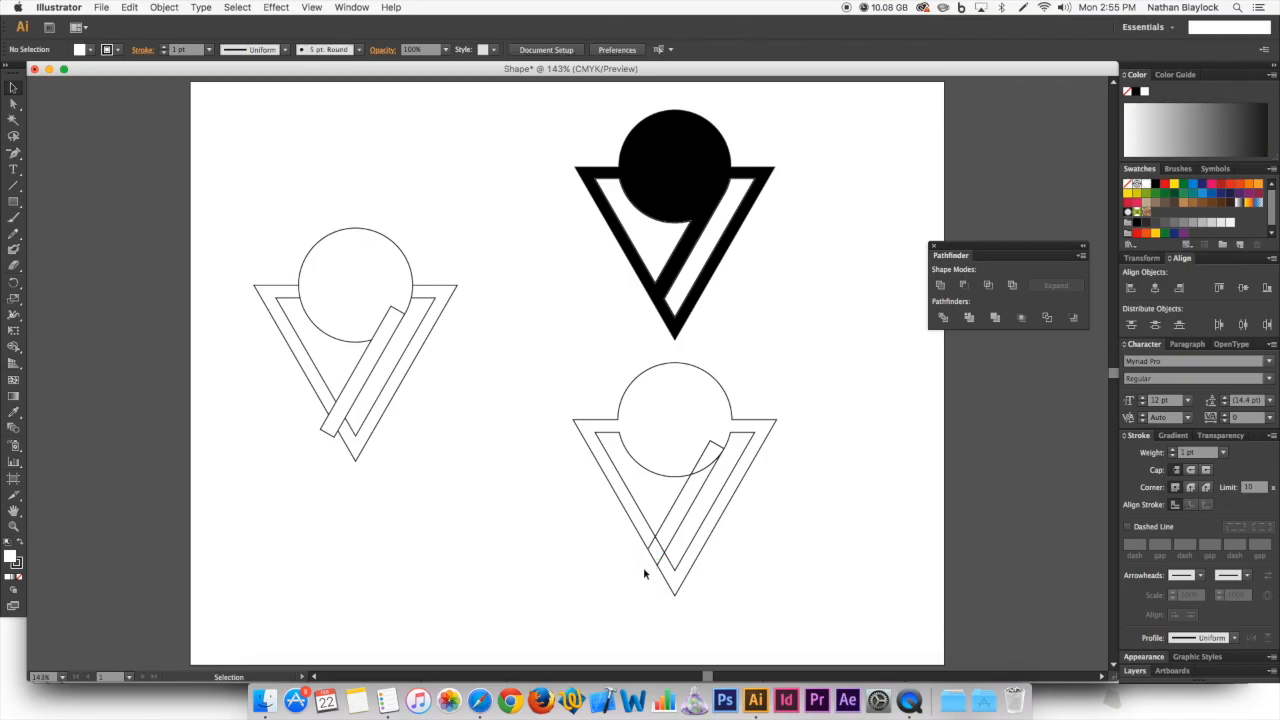
Swap the lower outline's fill and stroke, and unite it with the bar piece overlapping the circle.
{"action": "left_click", "coordinate": [651, 543]}
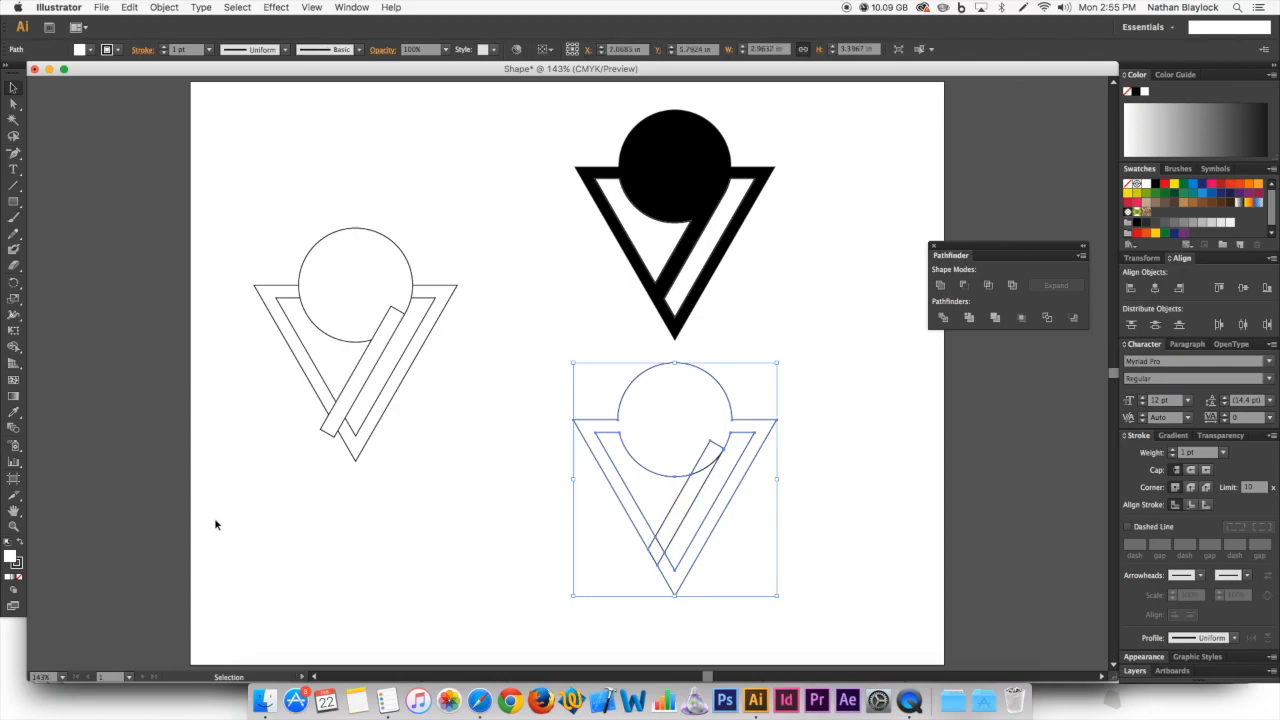
{"action": "left_click", "coordinate": [20, 548]}
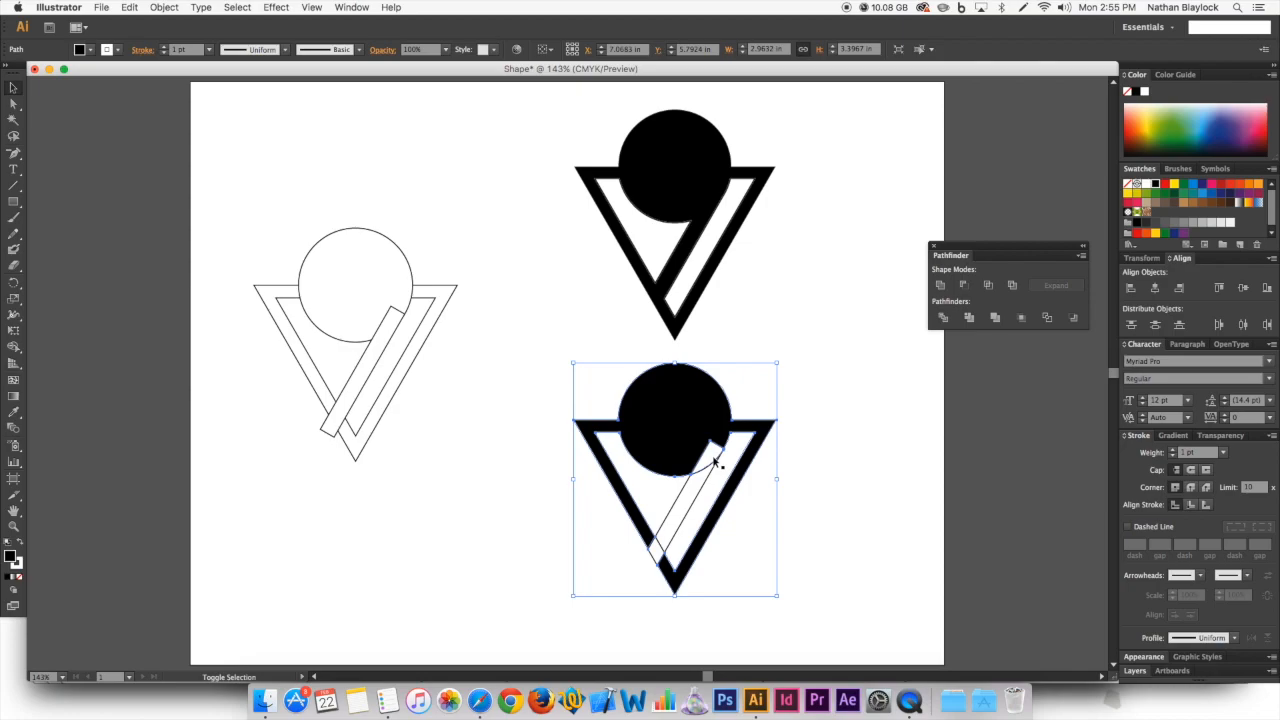
{"action": "left_click", "coordinate": [715, 460], "text": "shift"}
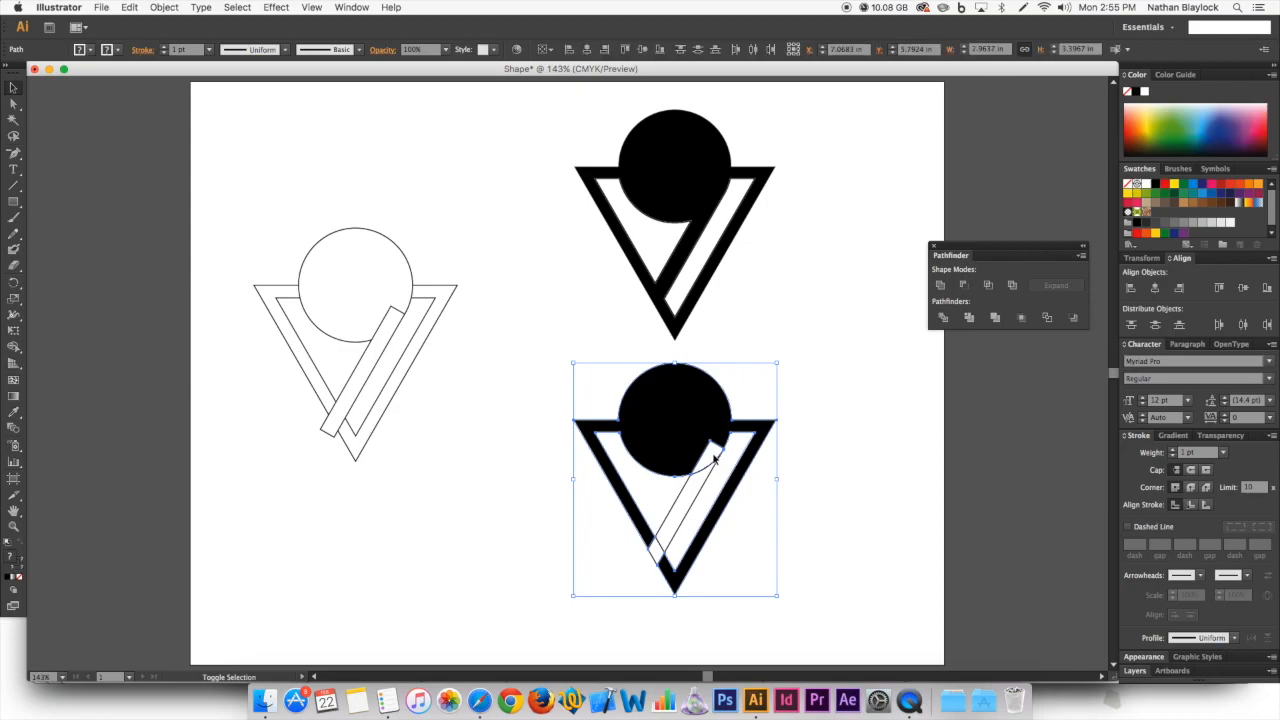
{"action": "left_click", "coordinate": [941, 286]}
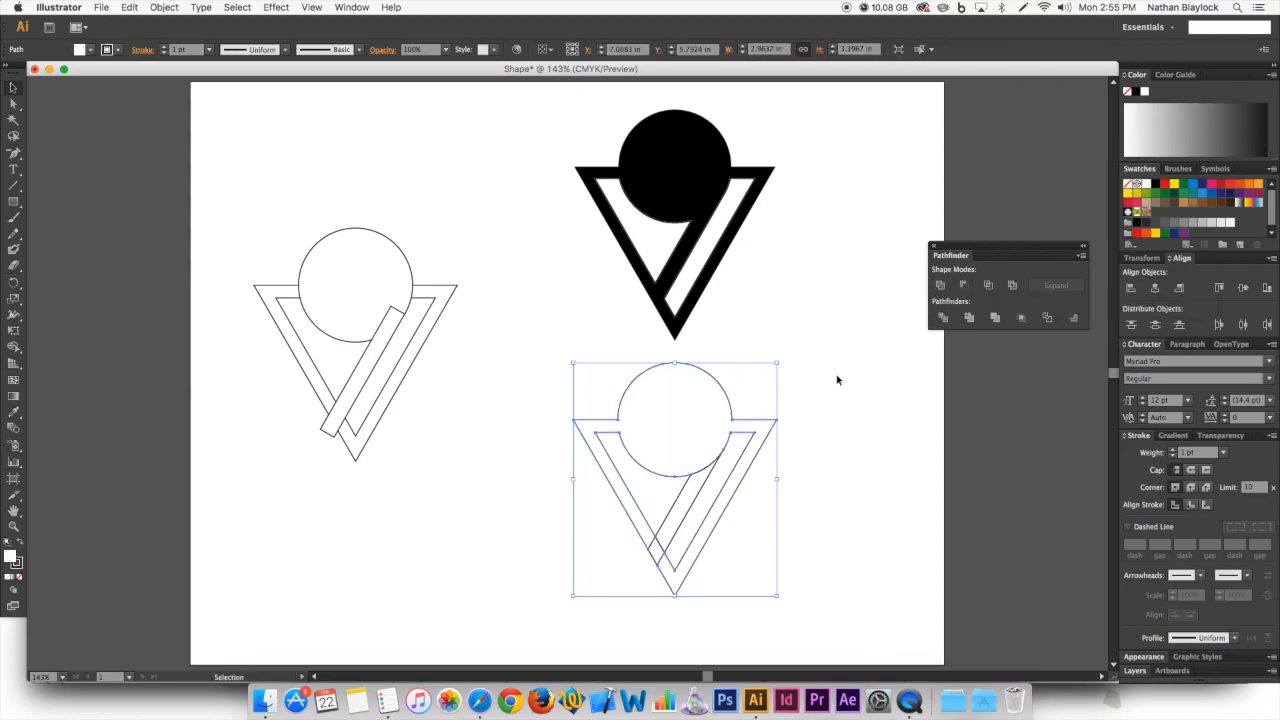
{"action": "left_click", "coordinate": [810, 385]}
Unite the bar's middle piece and the piece crossing the triangle frame with the rest of the lower outline.
{"action": "left_click", "coordinate": [700, 465], "text": "shift"}
{"action": "left_click", "coordinate": [941, 287]}
{"action": "left_click", "coordinate": [654, 548], "text": "shift"}
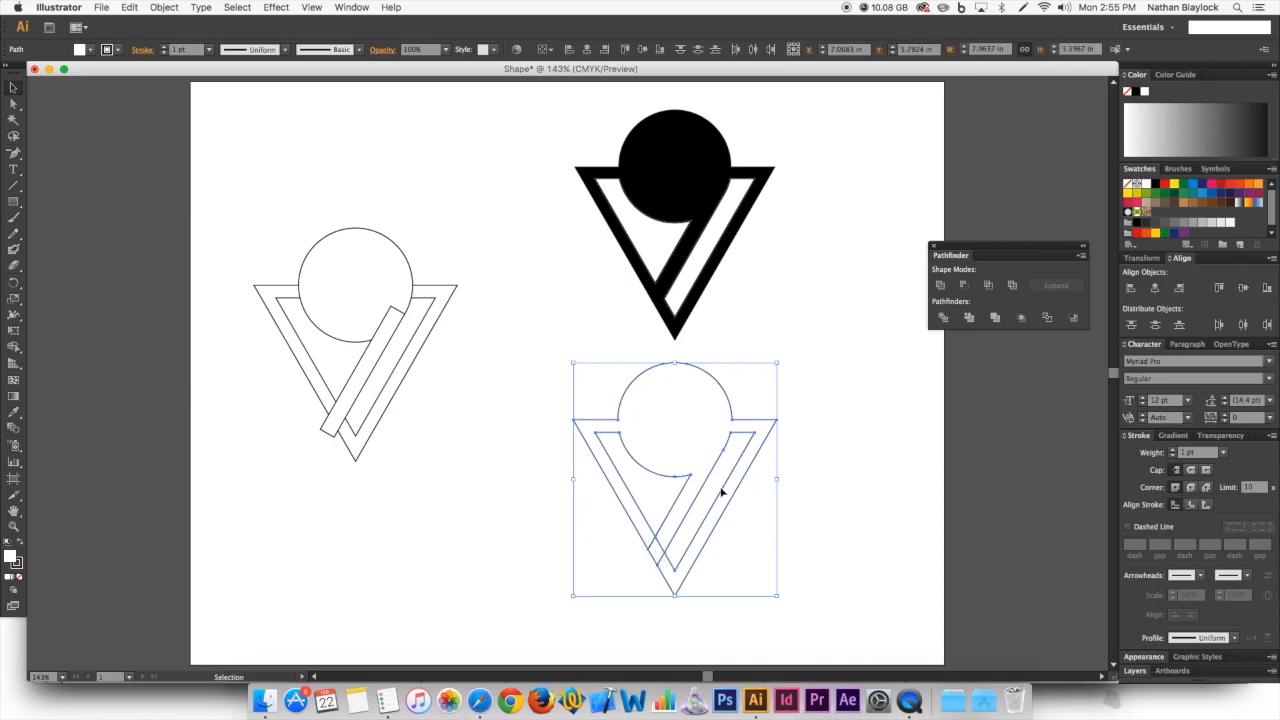
{"action": "left_click", "coordinate": [940, 286]}
{"action": "left_click", "coordinate": [871, 337]}
Select the united lower figure and swap its fill and stroke to give it a black fill.
{"action": "left_click_drag", "start_coordinate": [752, 375], "coordinate": [615, 500]}
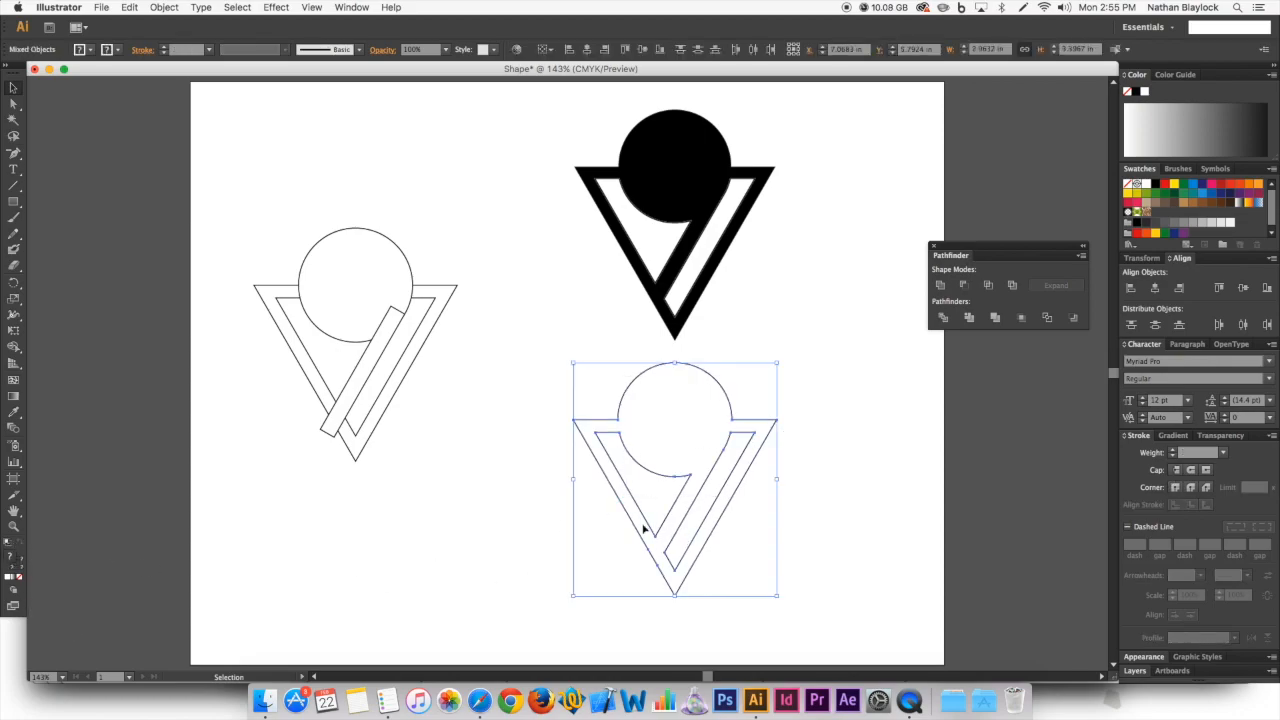
{"action": "left_click", "coordinate": [545, 509]}
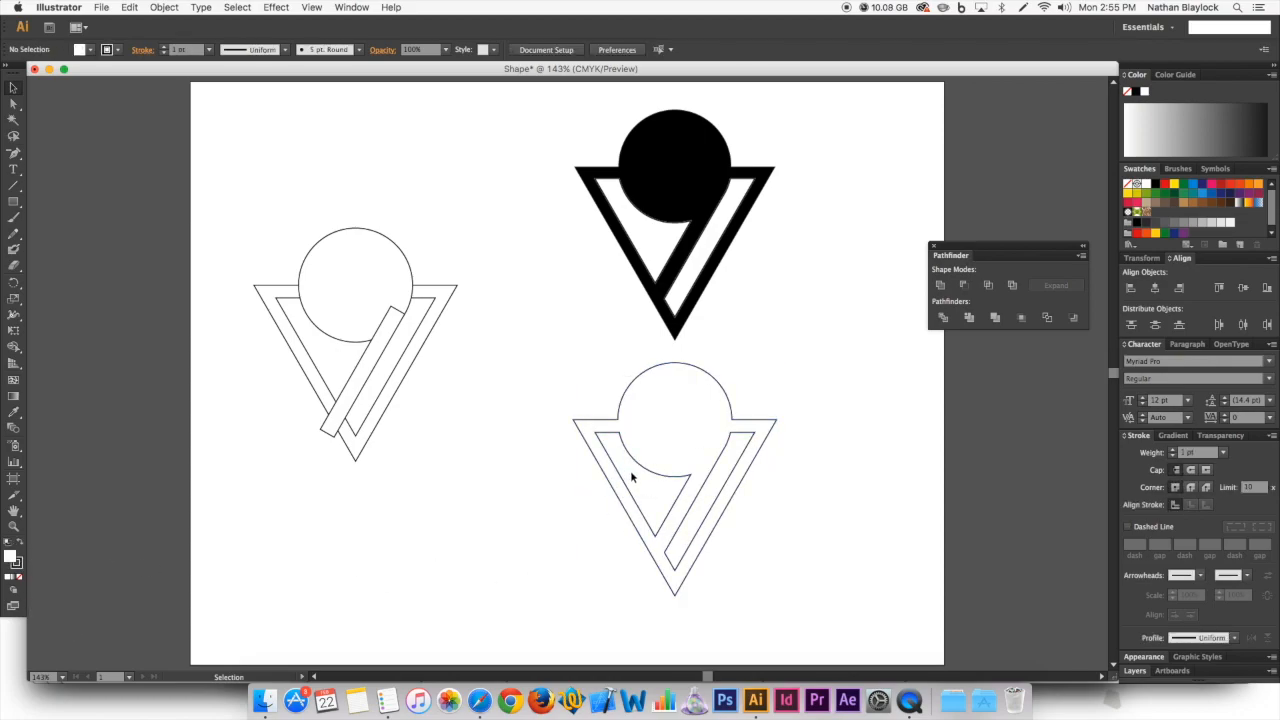
{"action": "left_click", "coordinate": [675, 472]}
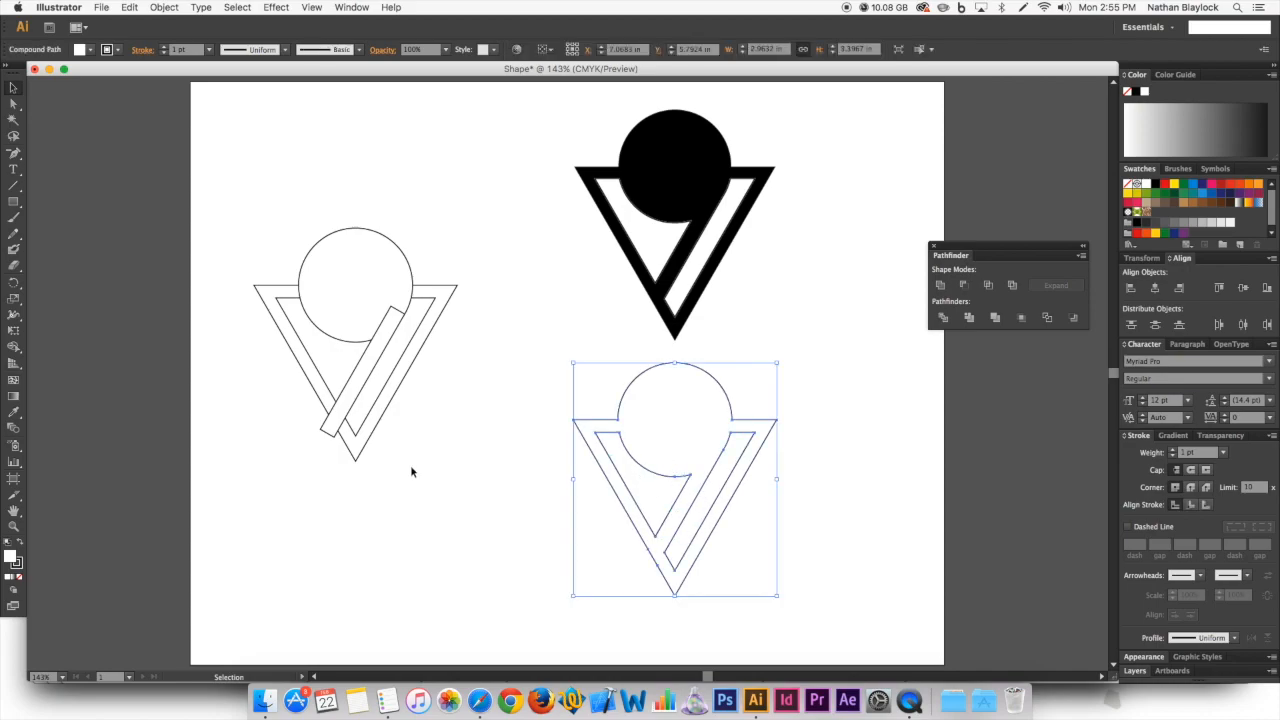
{"action": "left_click", "coordinate": [21, 542]}
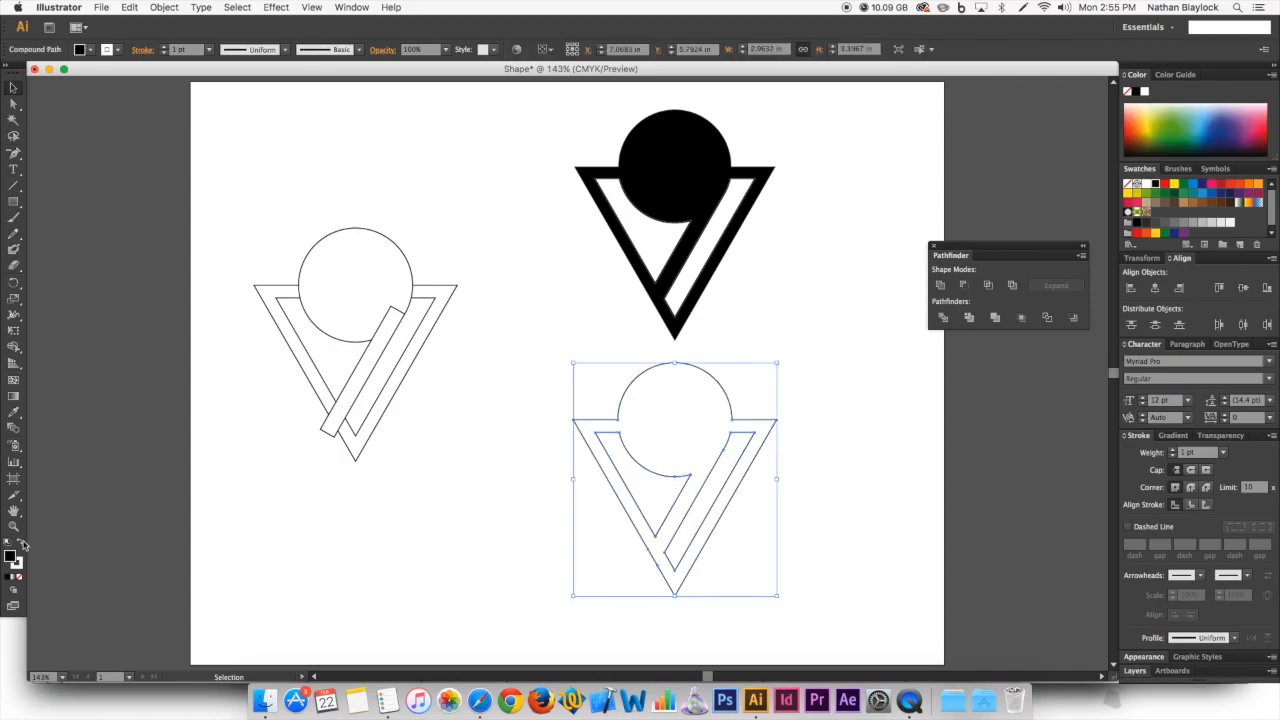
{"action": "left_click", "coordinate": [310, 514]}
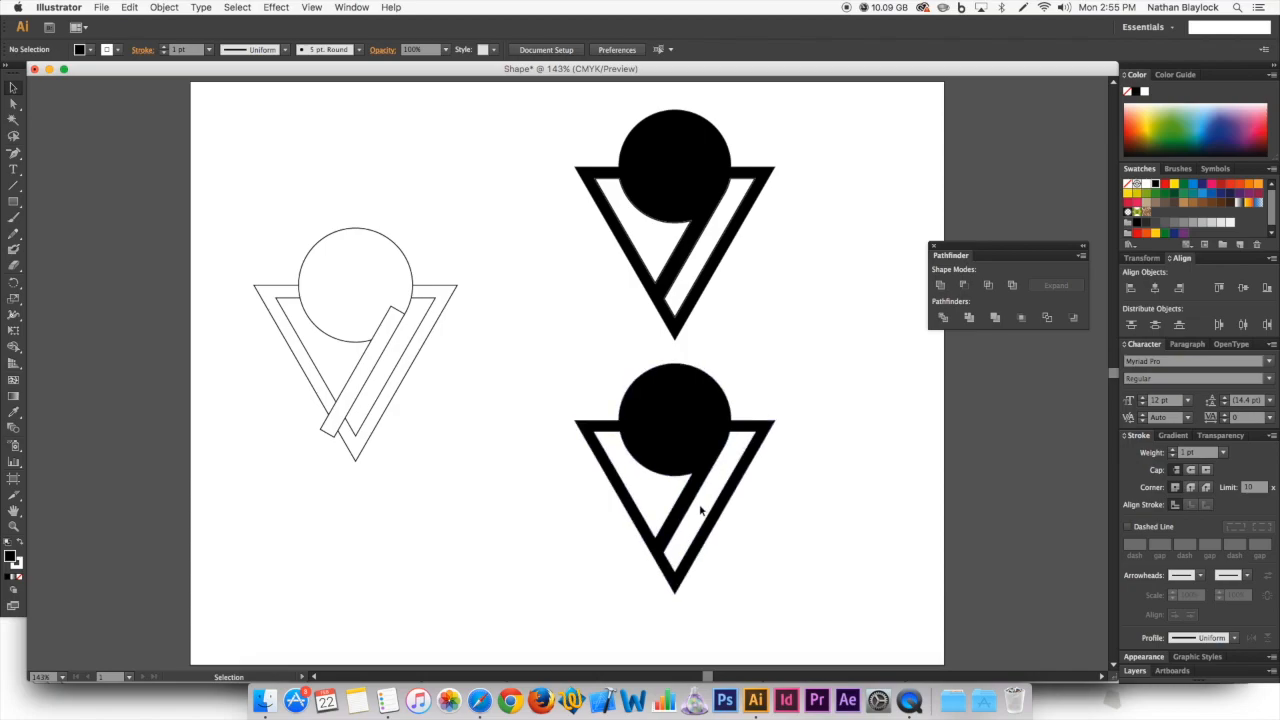
Move the lower black figure aside to select the unpainted paths left behind it, and place it back beneath the upper figure.
{"action": "left_click_drag", "start_coordinate": [695, 447], "coordinate": [500, 514]}
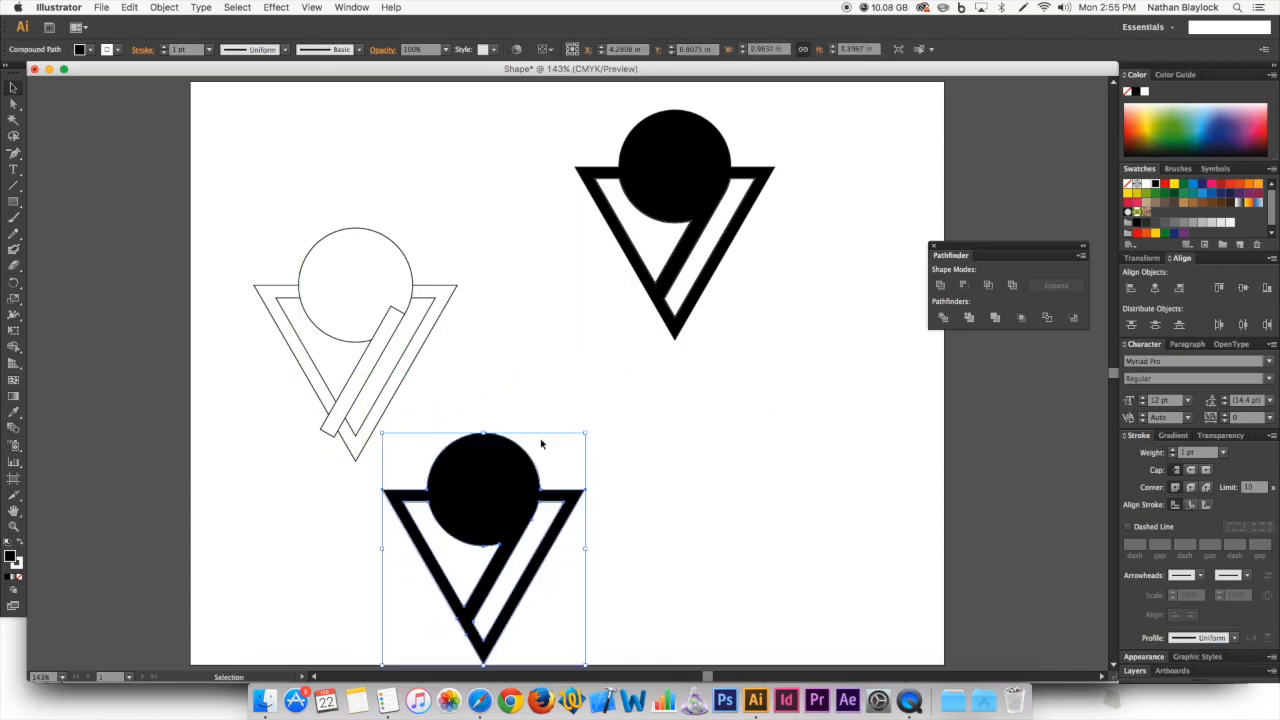
{"action": "left_click_drag", "start_coordinate": [591, 391], "coordinate": [800, 603]}
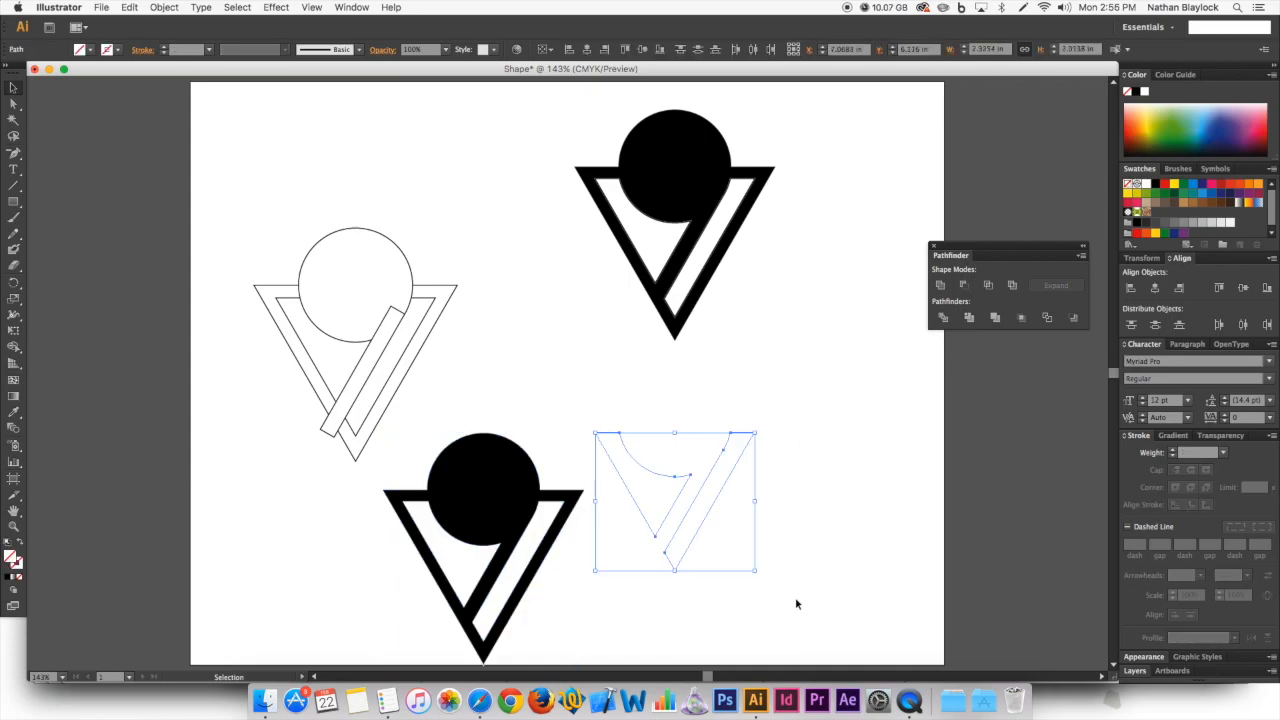
{"action": "left_click", "coordinate": [796, 602]}
{"action": "left_click_drag", "start_coordinate": [512, 498], "coordinate": [686, 447]}
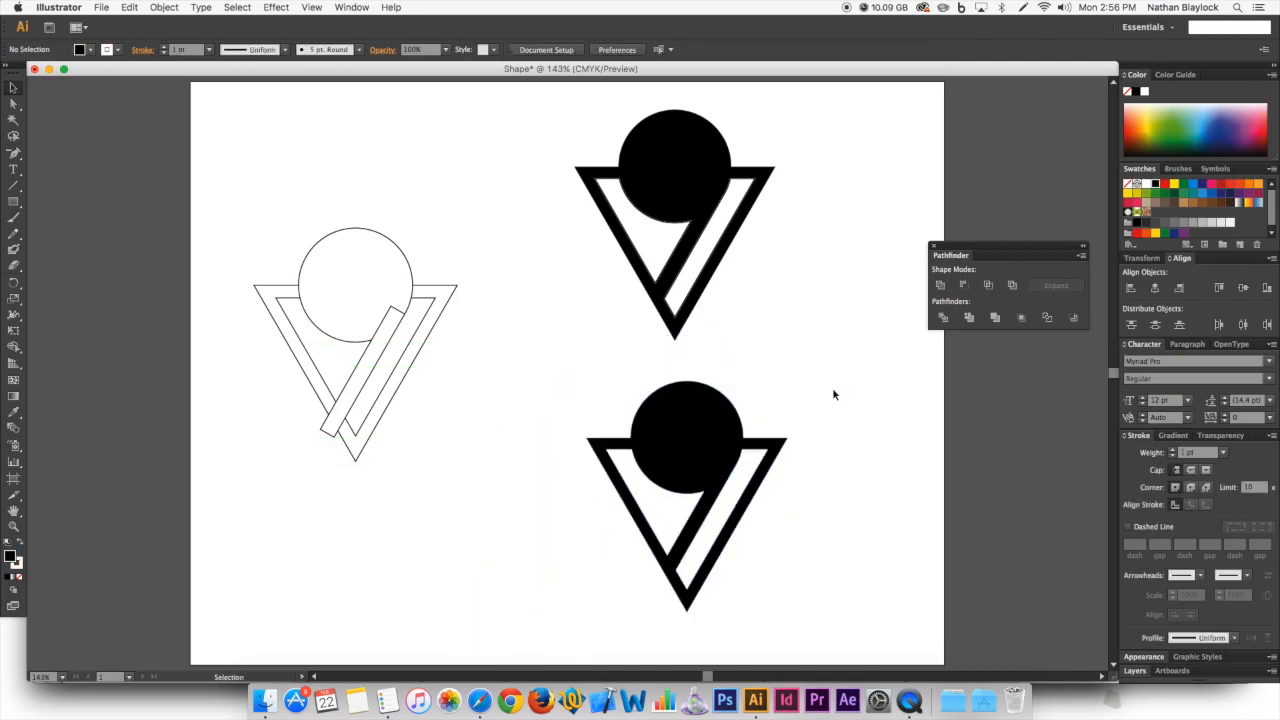